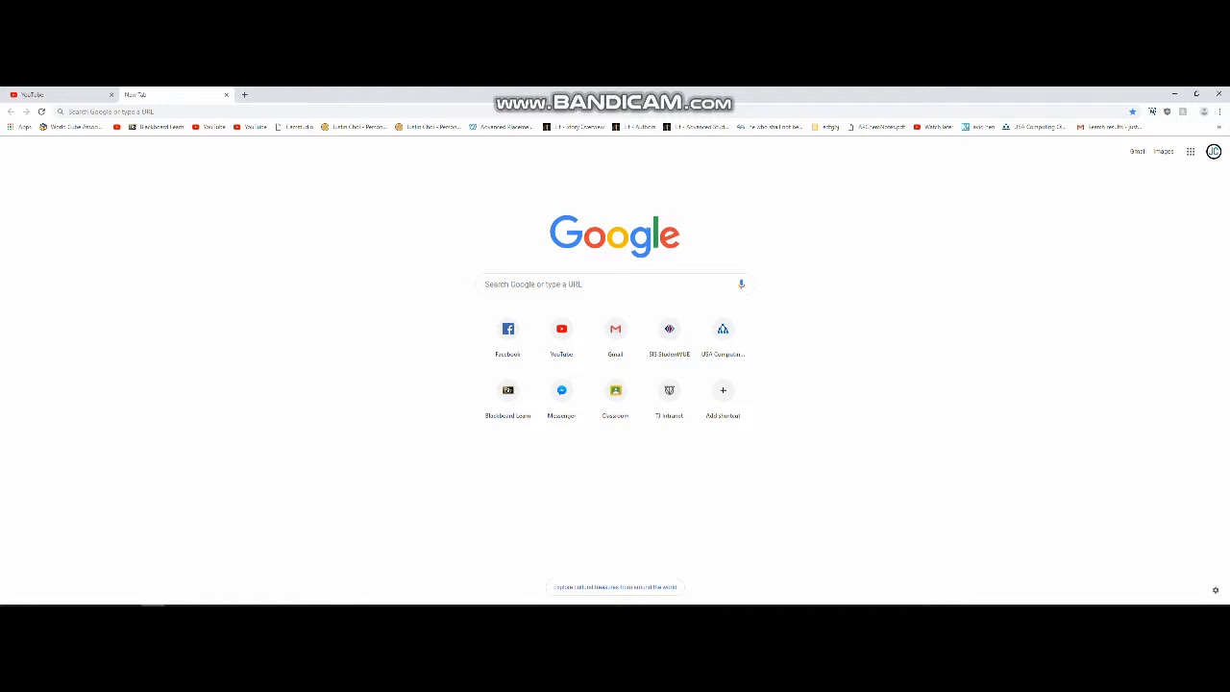
Open the OBS Studio website, obsproject.com, in the browser
{"action": "left_click", "coordinate": [68, 111]}
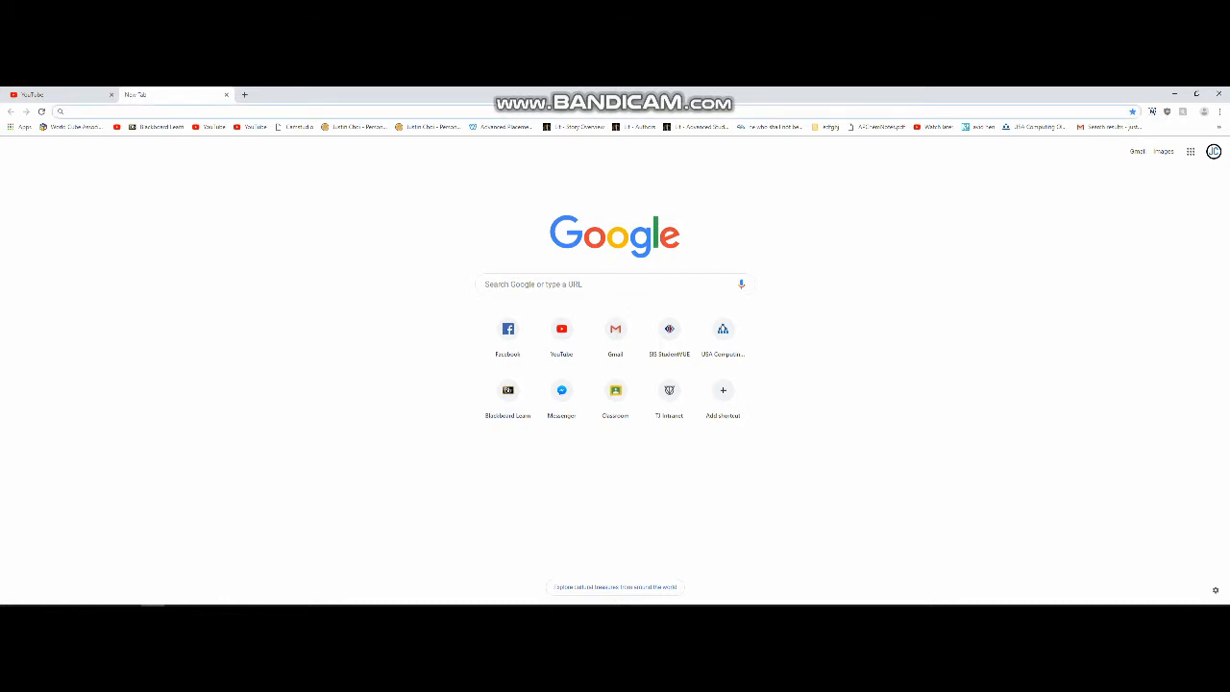
{"action": "type", "text": "obs"}
{"action": "key", "text": "Return"}
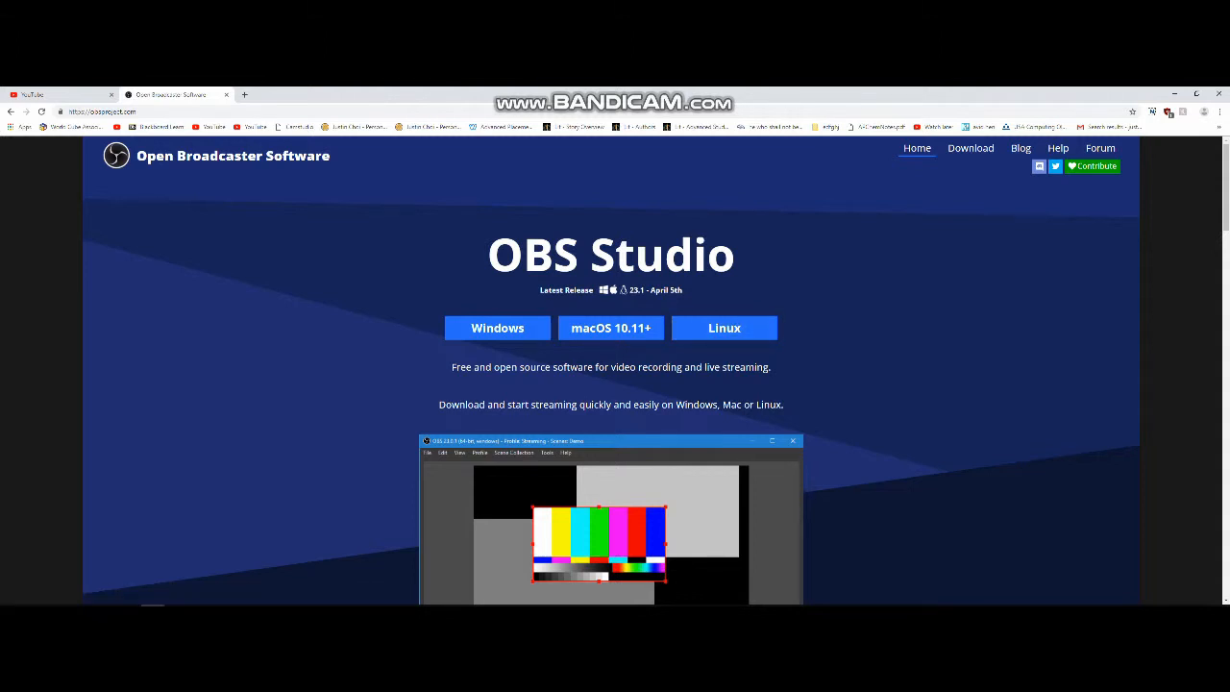
Switch to the OBS Studio desktop application by launching it
{"action": "key", "text": "super"}
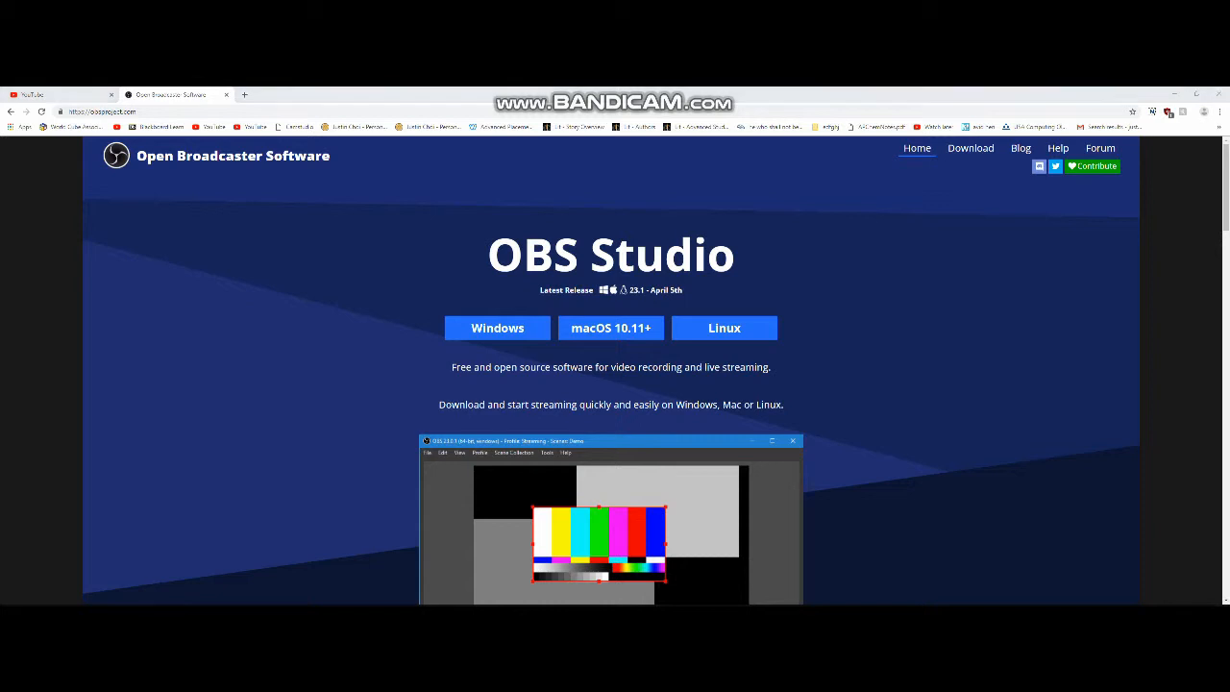
{"action": "type", "text": "obs"}
{"action": "key", "text": "Return"}
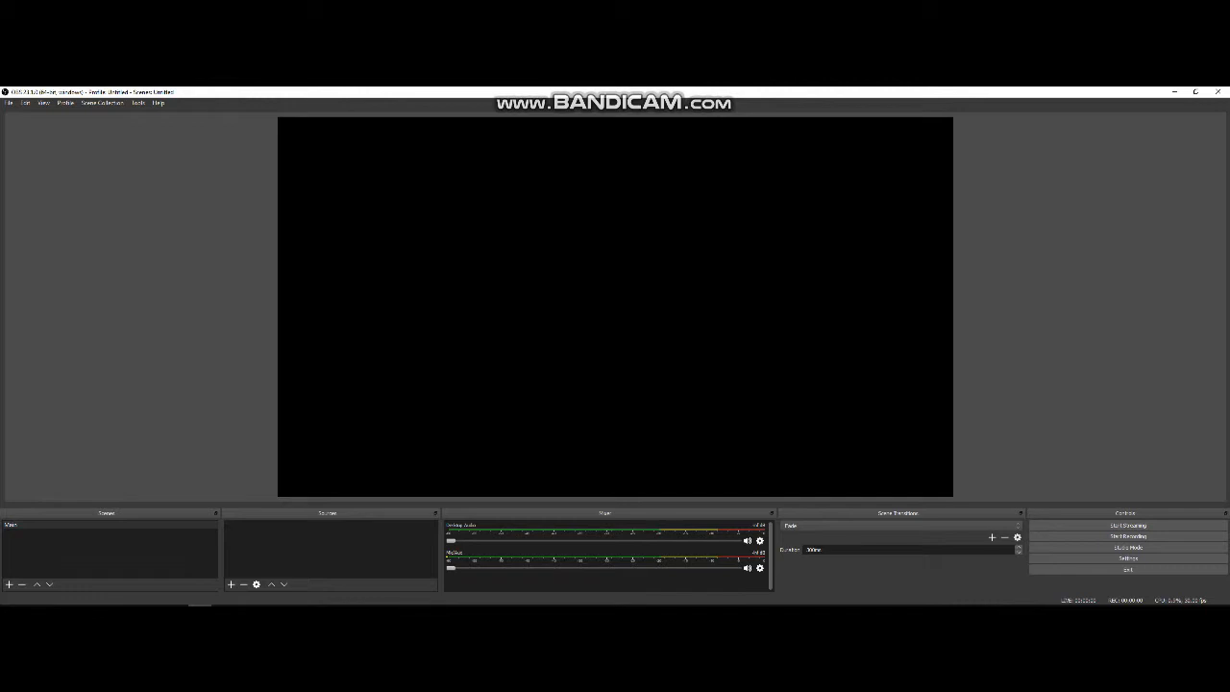
Add a Video Capture Device source named camera to the Main scene, using EasyCamera as the device and the default settings
{"action": "left_click", "coordinate": [231, 584]}
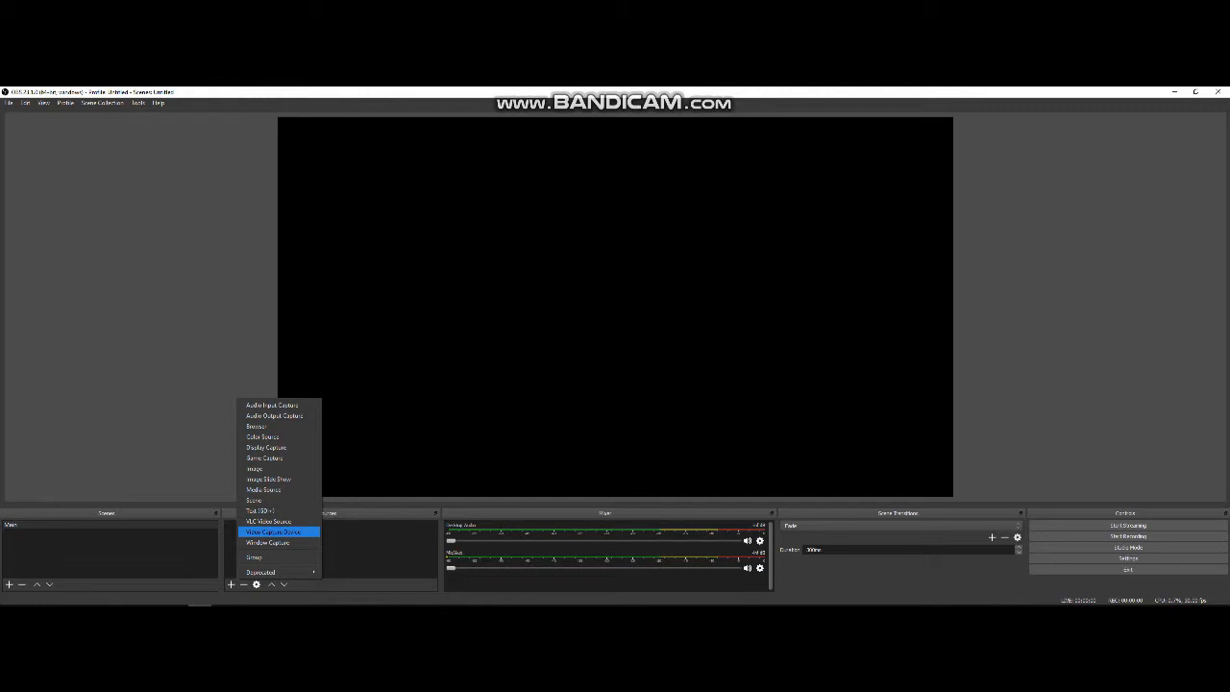
{"action": "left_click", "coordinate": [273, 531]}
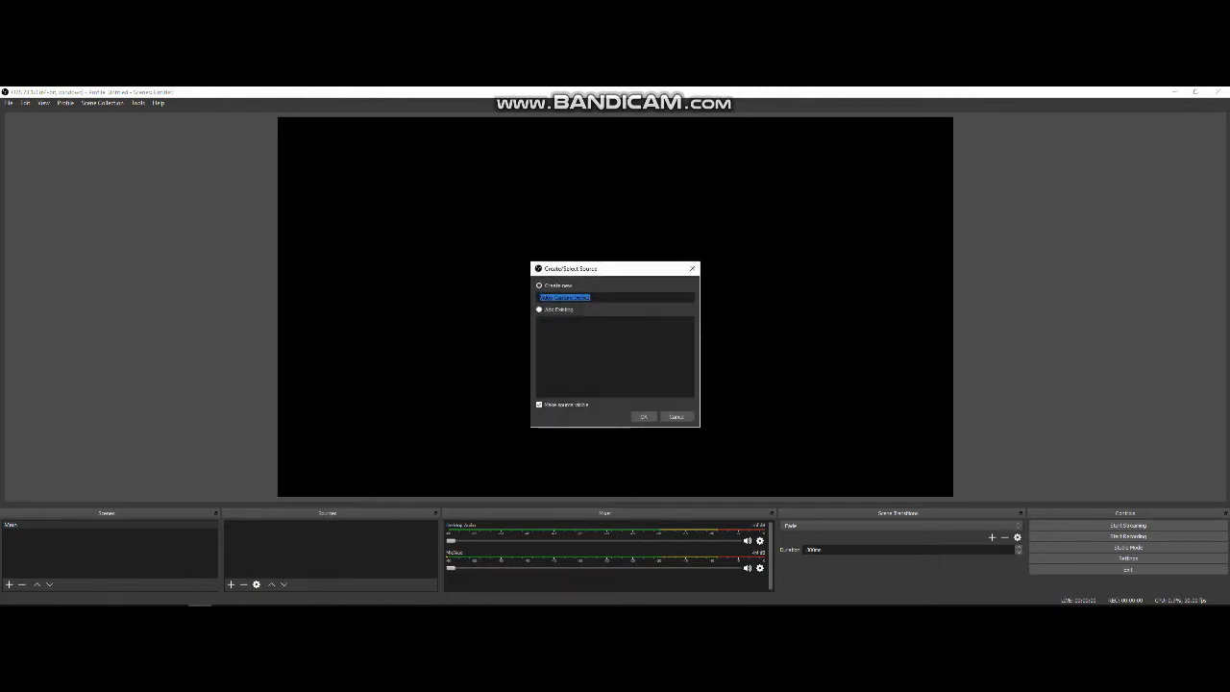
{"action": "type", "text": "Cam"}
{"action": "key", "text": "Return"}
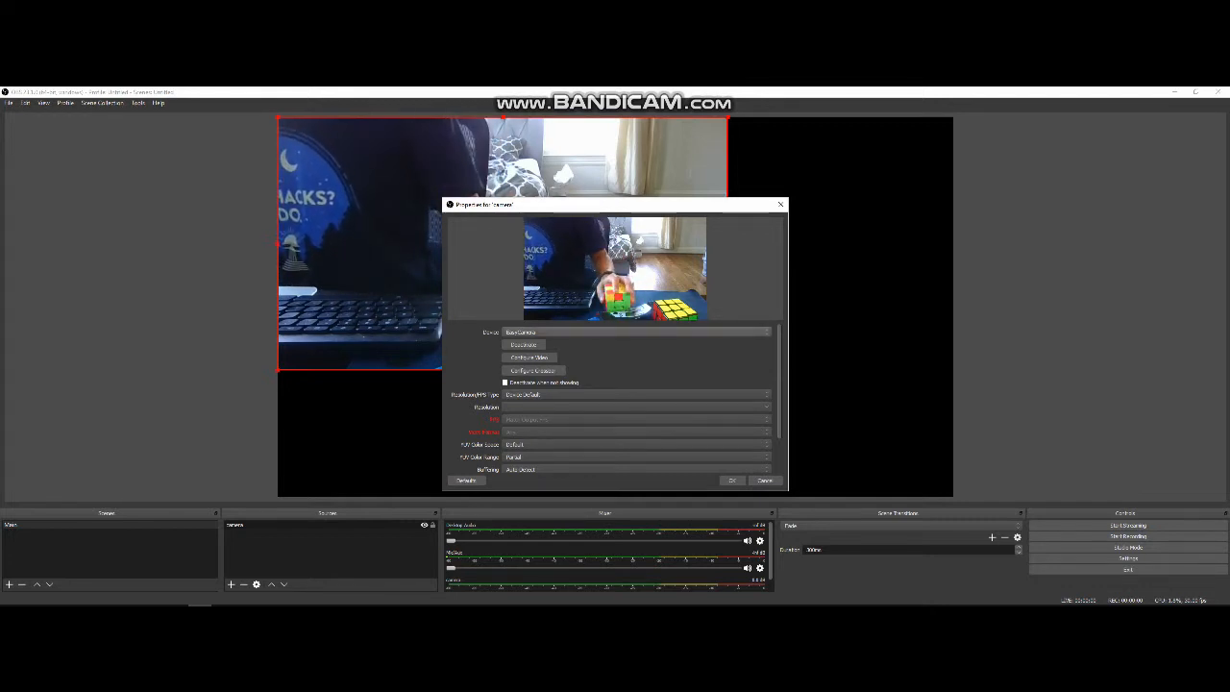
{"action": "left_click", "coordinate": [636, 332]}
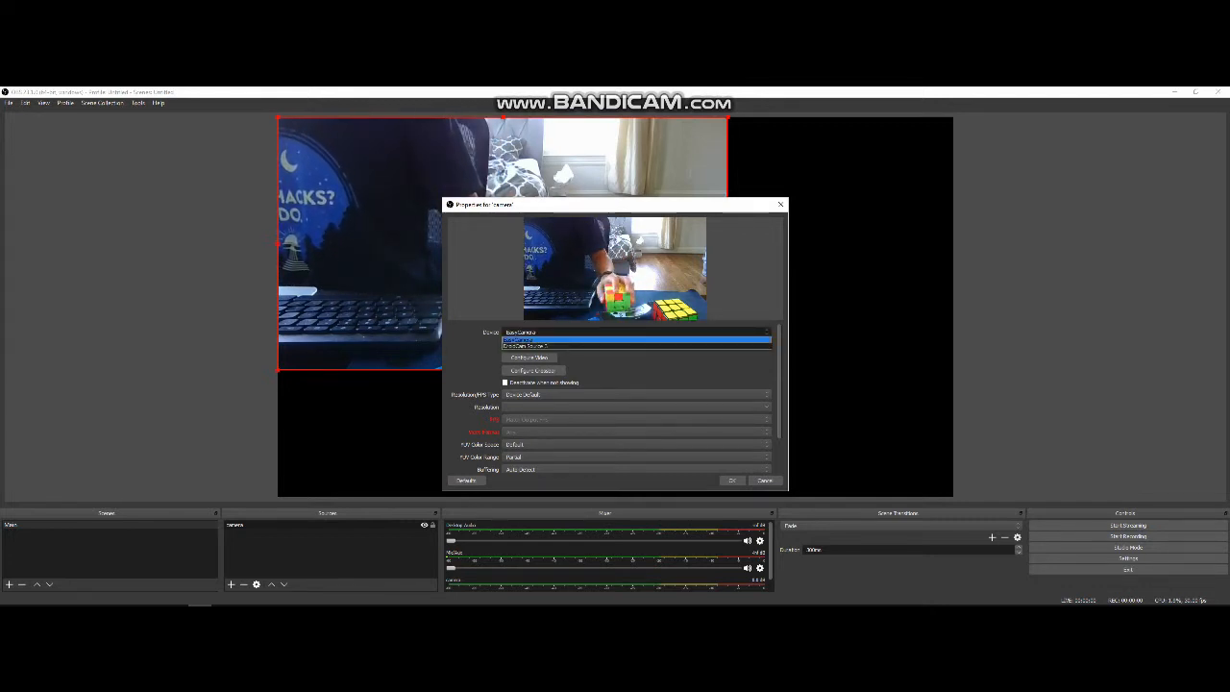
{"action": "left_click", "coordinate": [636, 339]}
{"action": "scroll", "coordinate": [636, 399], "scroll_direction": "down", "scroll_amount": 1}
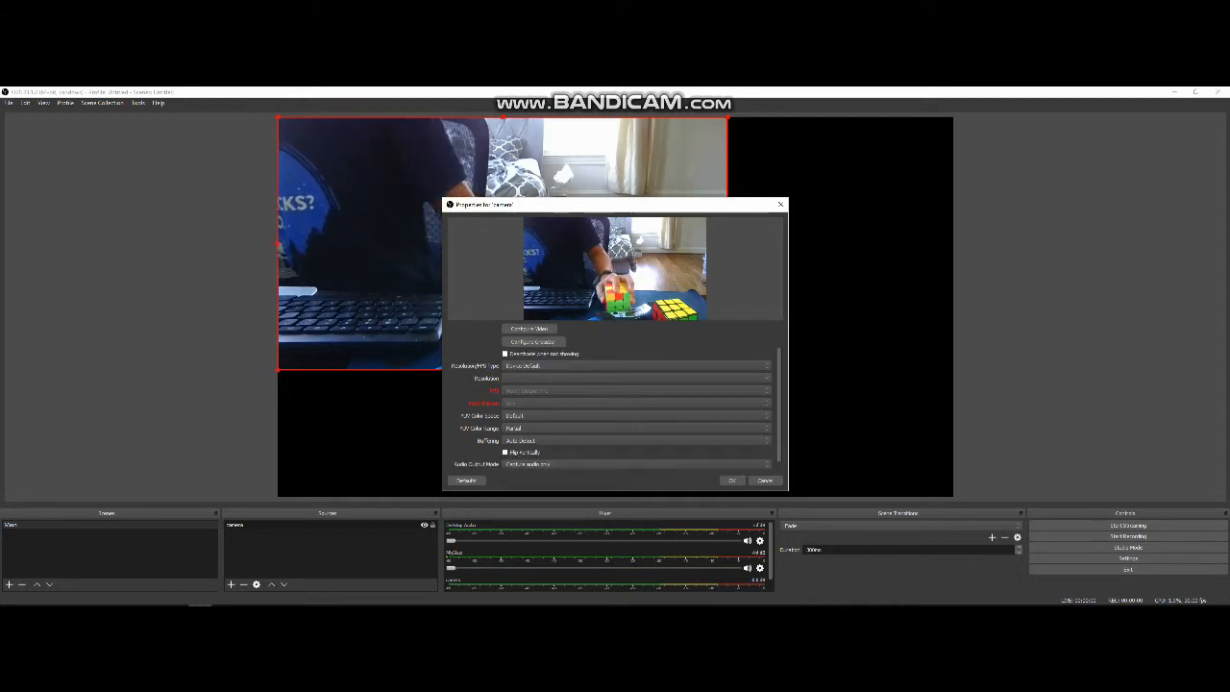
{"action": "scroll", "coordinate": [529, 346], "scroll_direction": "up", "scroll_amount": 1}
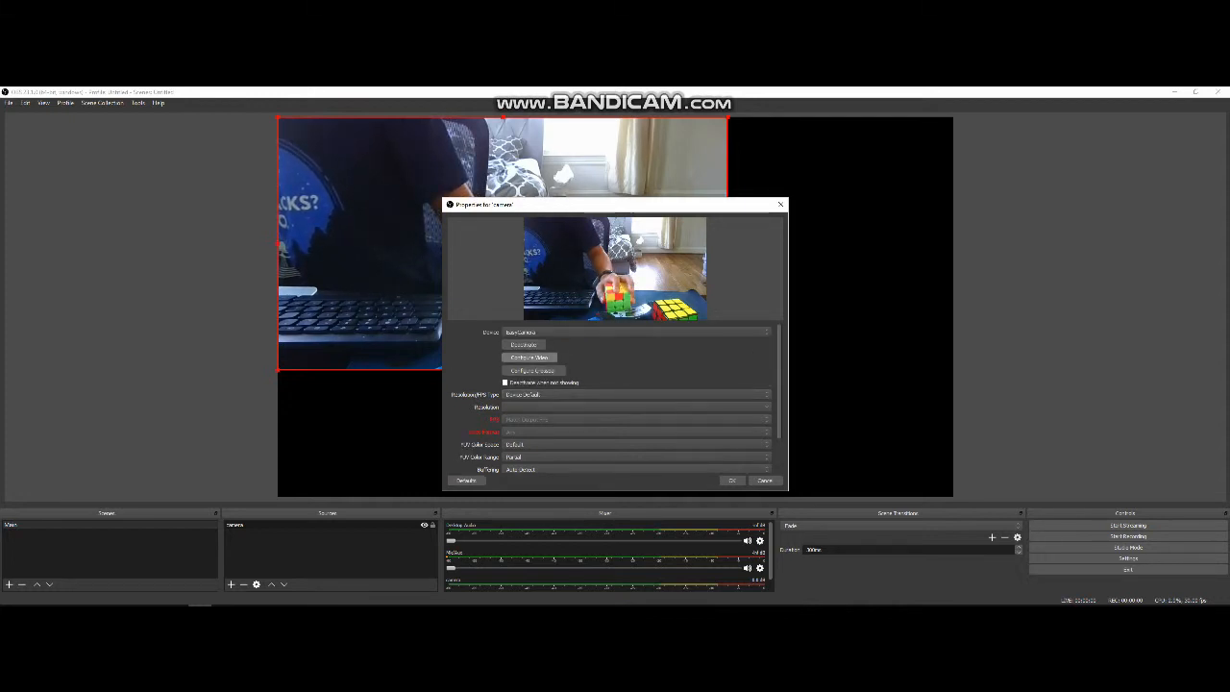
{"action": "scroll", "coordinate": [636, 404], "scroll_direction": "down", "scroll_amount": 1}
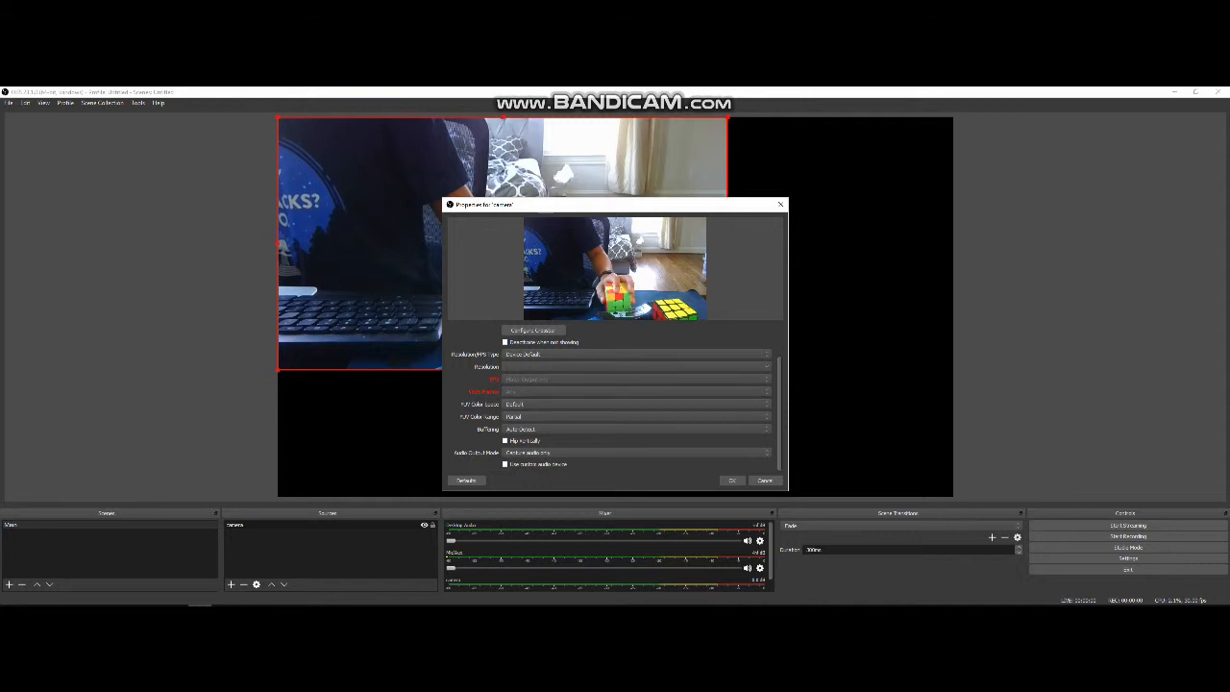
{"action": "scroll", "coordinate": [636, 404], "scroll_direction": "up", "scroll_amount": 1}
{"action": "left_click", "coordinate": [732, 480]}
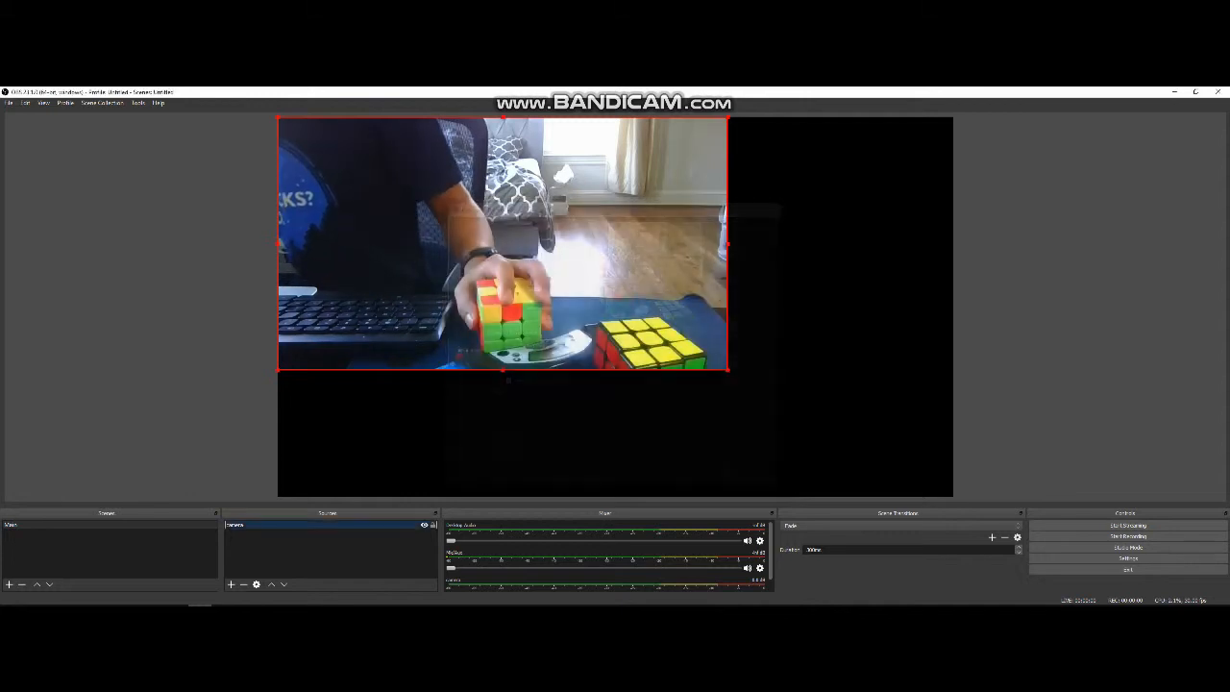
Scale the camera source to about 70 percent of the canvas width and move it near the canvas centre
{"action": "left_click_drag", "start_coordinate": [577, 279], "coordinate": [647, 286]}
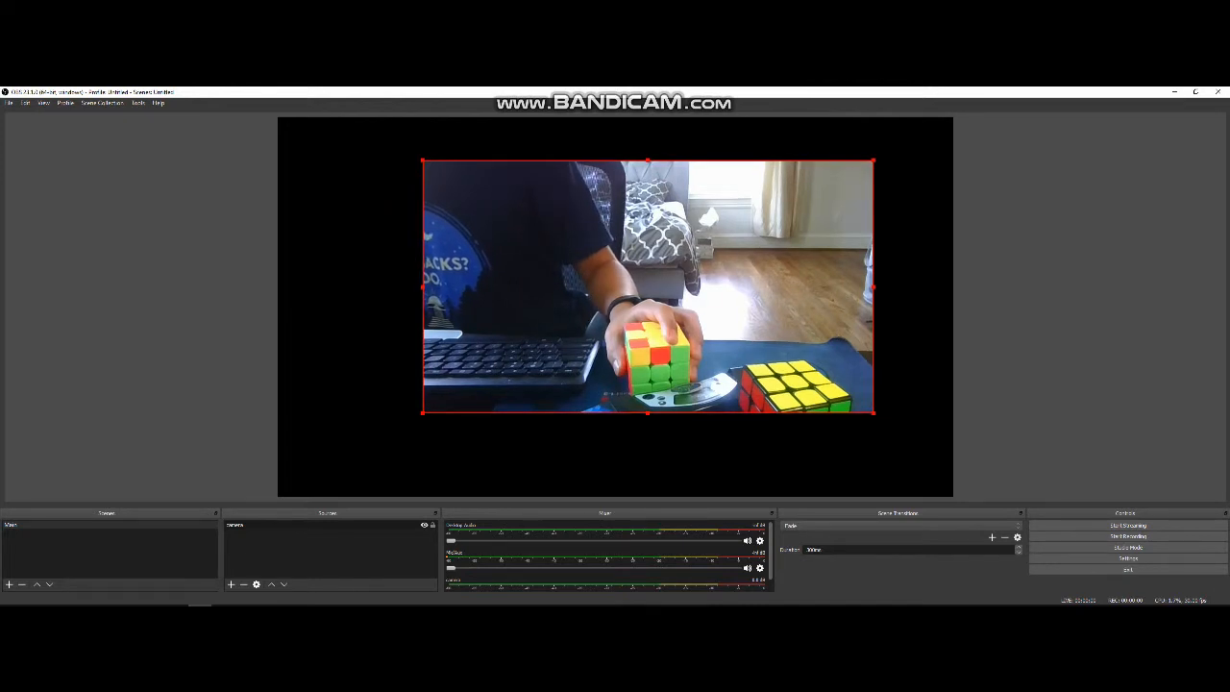
{"action": "left_click_drag", "start_coordinate": [874, 413], "coordinate": [790, 366]}
{"action": "left_click", "coordinate": [839, 407]}
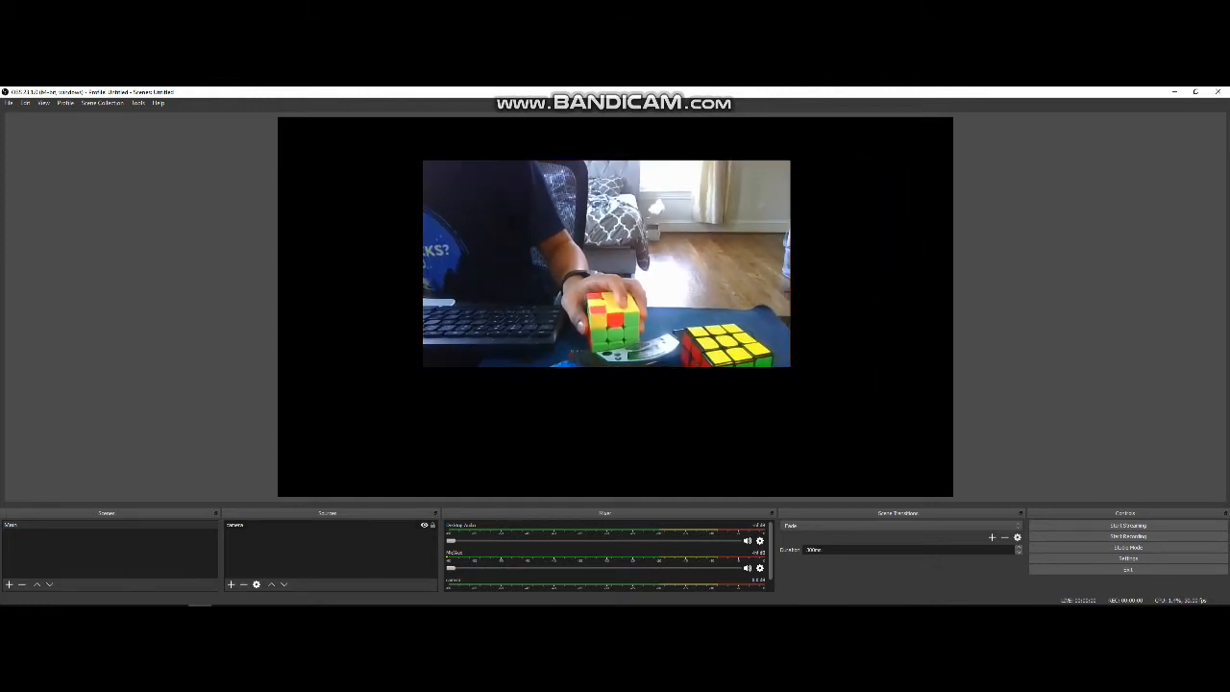
{"action": "left_click", "coordinate": [677, 296]}
{"action": "left_click_drag", "start_coordinate": [791, 366], "coordinate": [906, 432]}
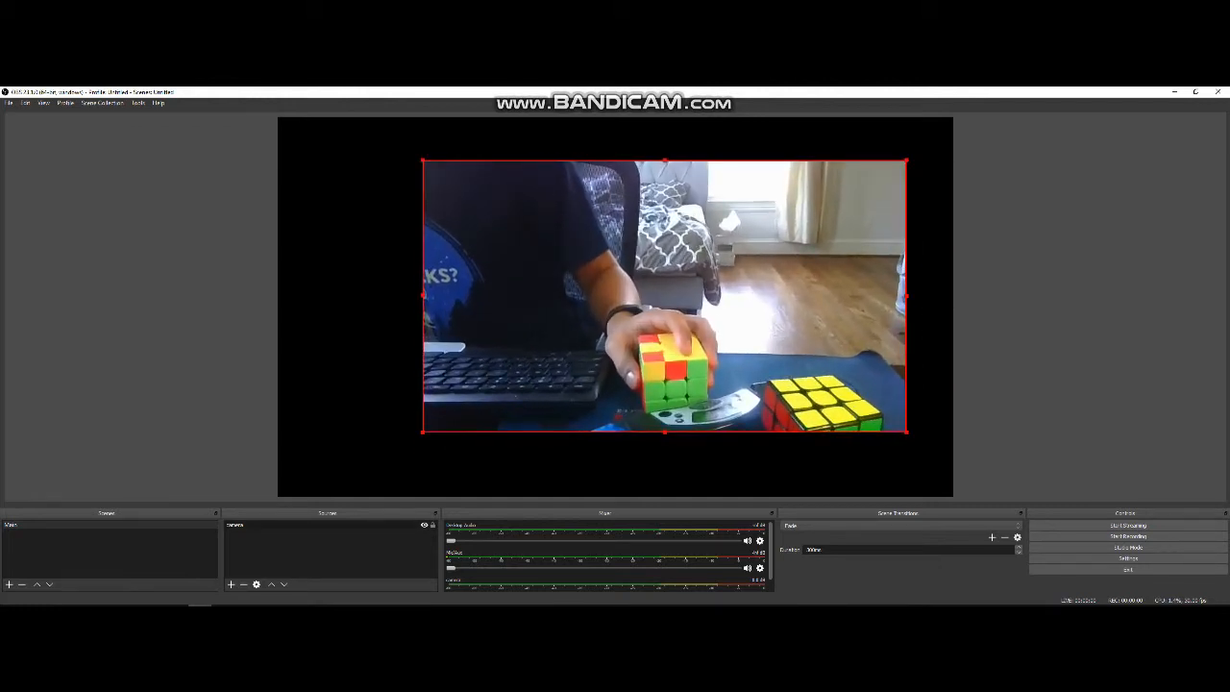
{"action": "left_click_drag", "start_coordinate": [673, 298], "coordinate": [622, 303]}
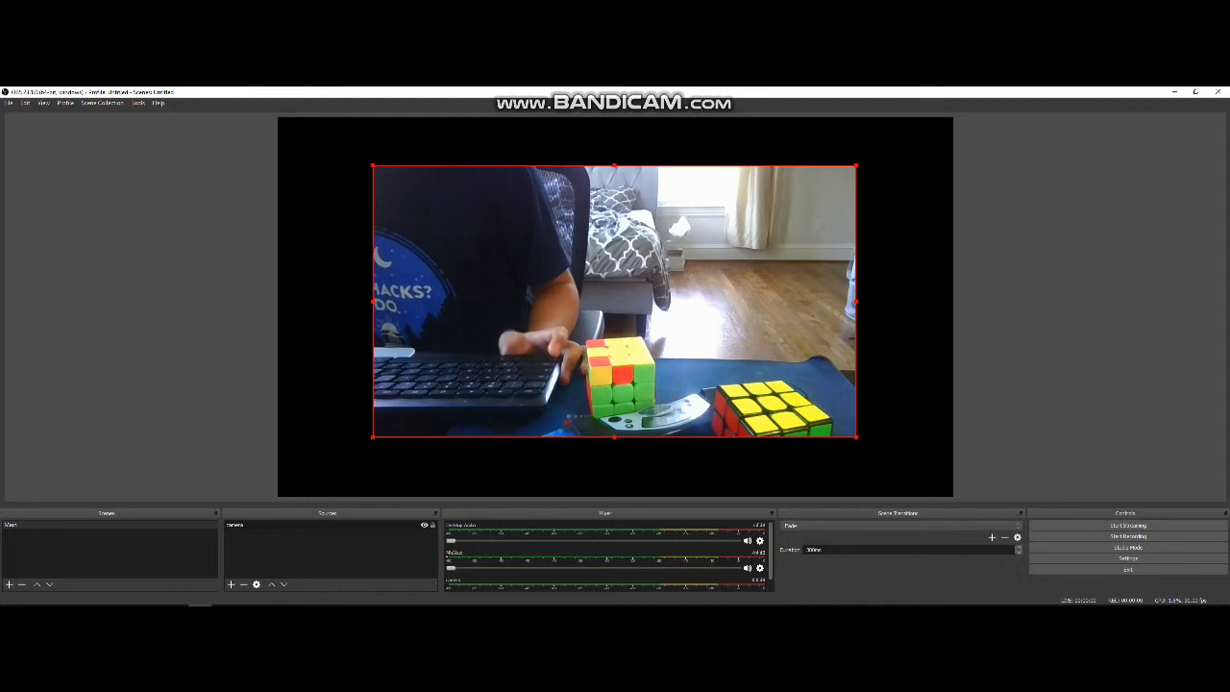
Try cropping the right side of the camera source and scaling it down slightly, then restore its uncropped width
{"action": "left_click_drag", "start_coordinate": [856, 302], "coordinate": [681, 302]}
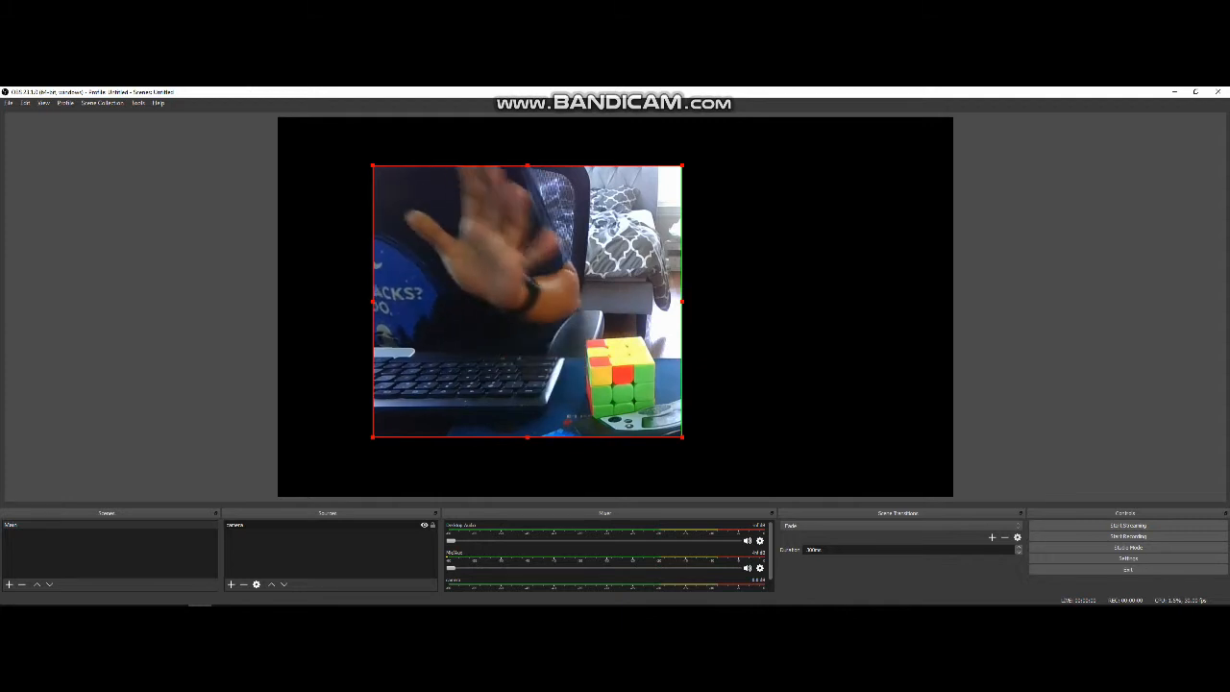
{"action": "left_click_drag", "start_coordinate": [681, 438], "coordinate": [662, 419]}
{"action": "left_click_drag", "start_coordinate": [662, 292], "coordinate": [825, 292]}
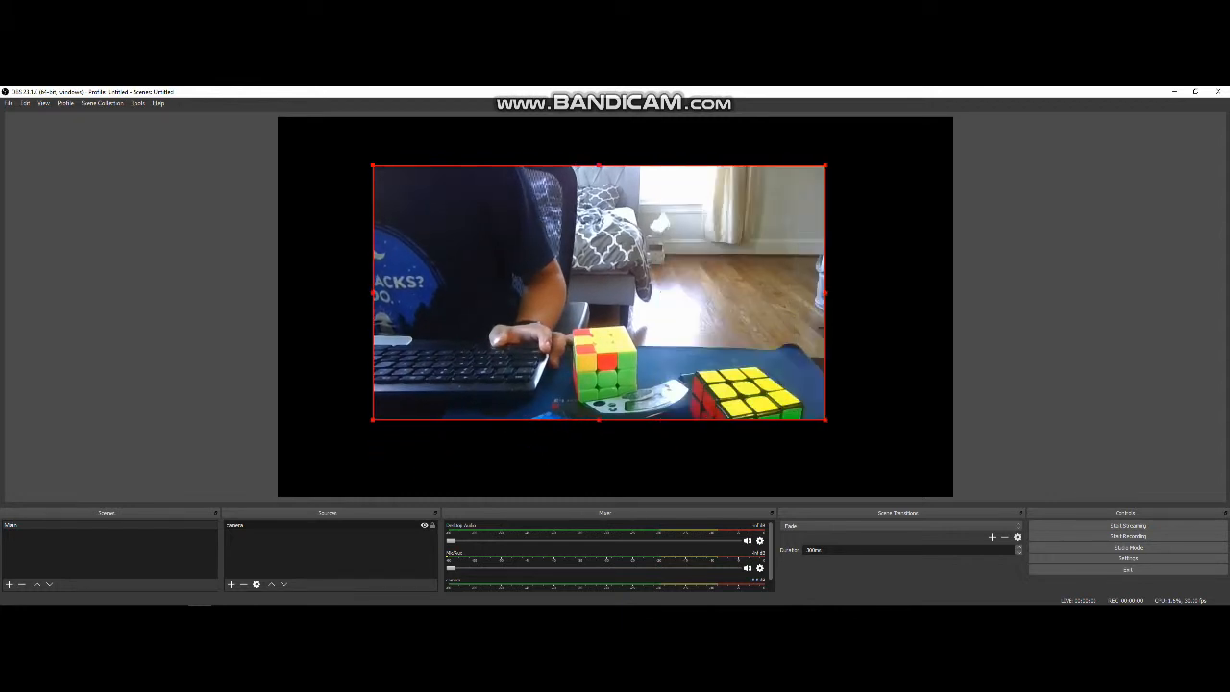
Crop all four sides of the camera source so it frames the cubes and the nearby desk area
{"action": "left_click_drag", "start_coordinate": [599, 420], "coordinate": [599, 404]}
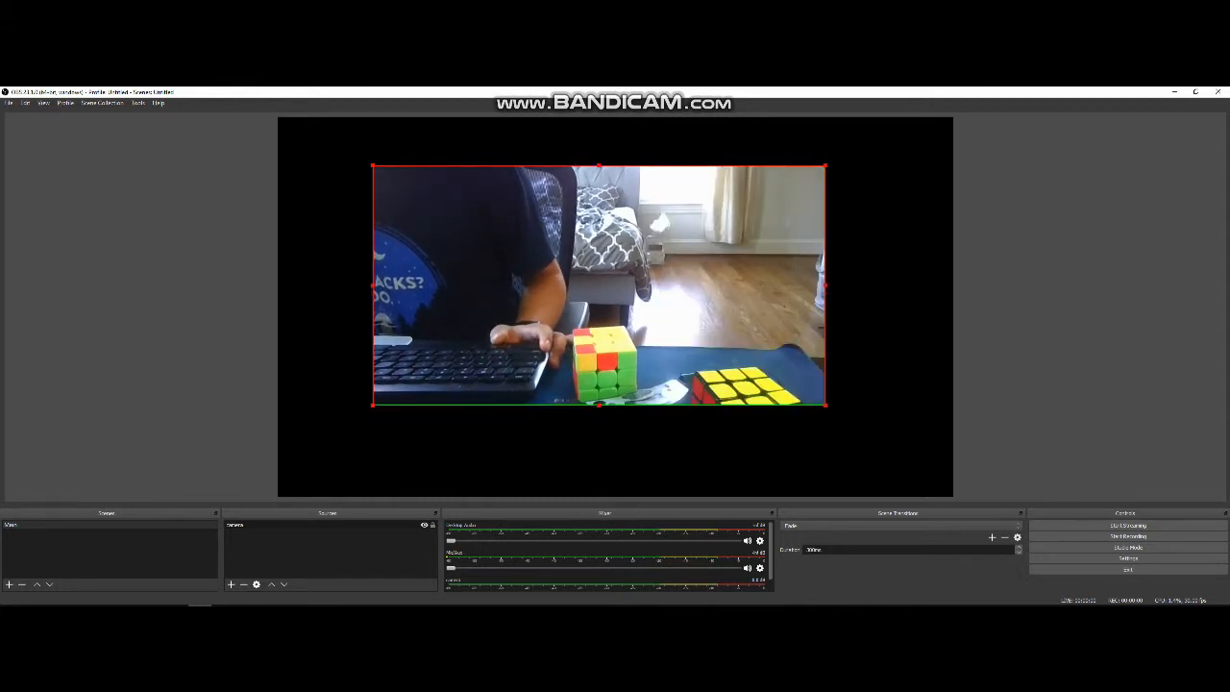
{"action": "left_click_drag", "start_coordinate": [599, 166], "coordinate": [599, 263]}
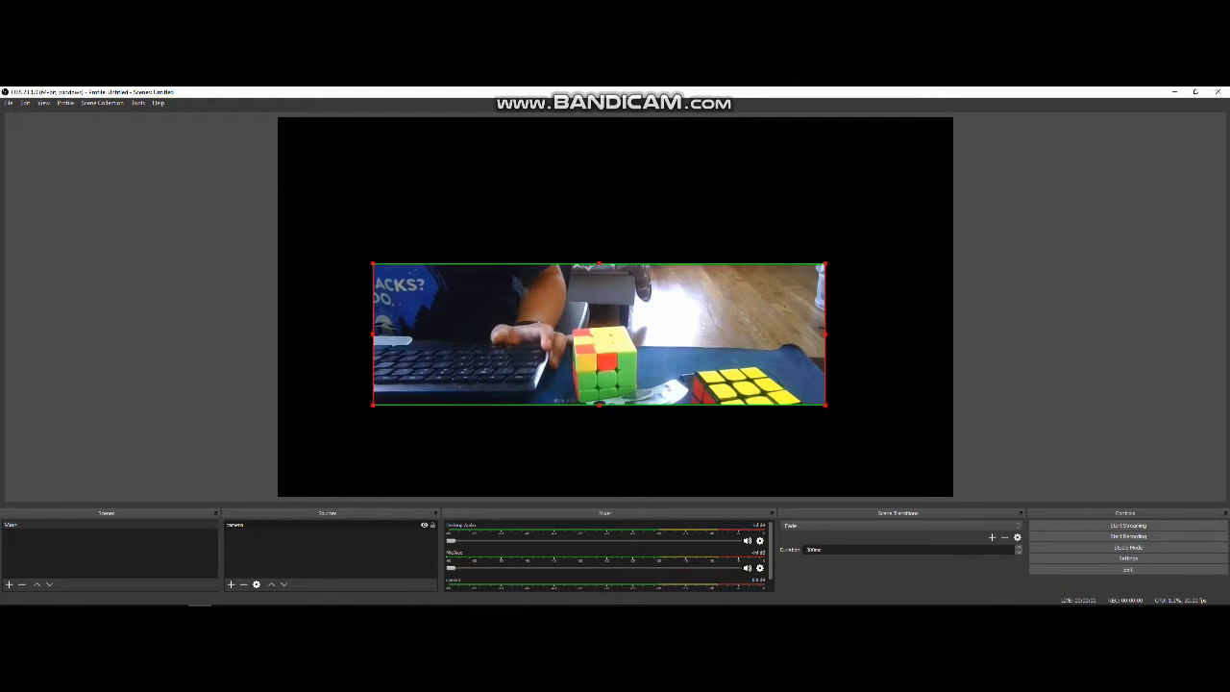
{"action": "left_click_drag", "start_coordinate": [373, 334], "coordinate": [465, 333]}
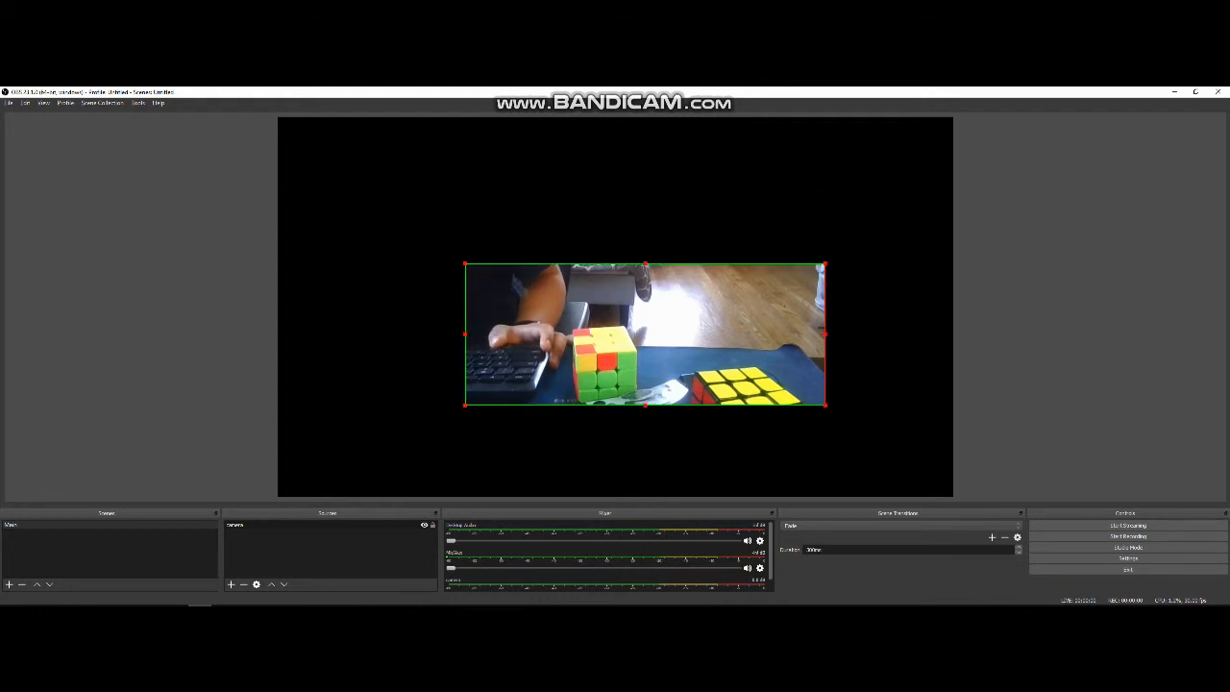
{"action": "left_click_drag", "start_coordinate": [825, 333], "coordinate": [741, 333]}
Move the cropped camera source to the canvas's upper-left corner and enlarge it to about two-thirds of the canvas width
{"action": "left_click_drag", "start_coordinate": [603, 335], "coordinate": [416, 187]}
{"action": "left_click_drag", "start_coordinate": [555, 259], "coordinate": [727, 347]}
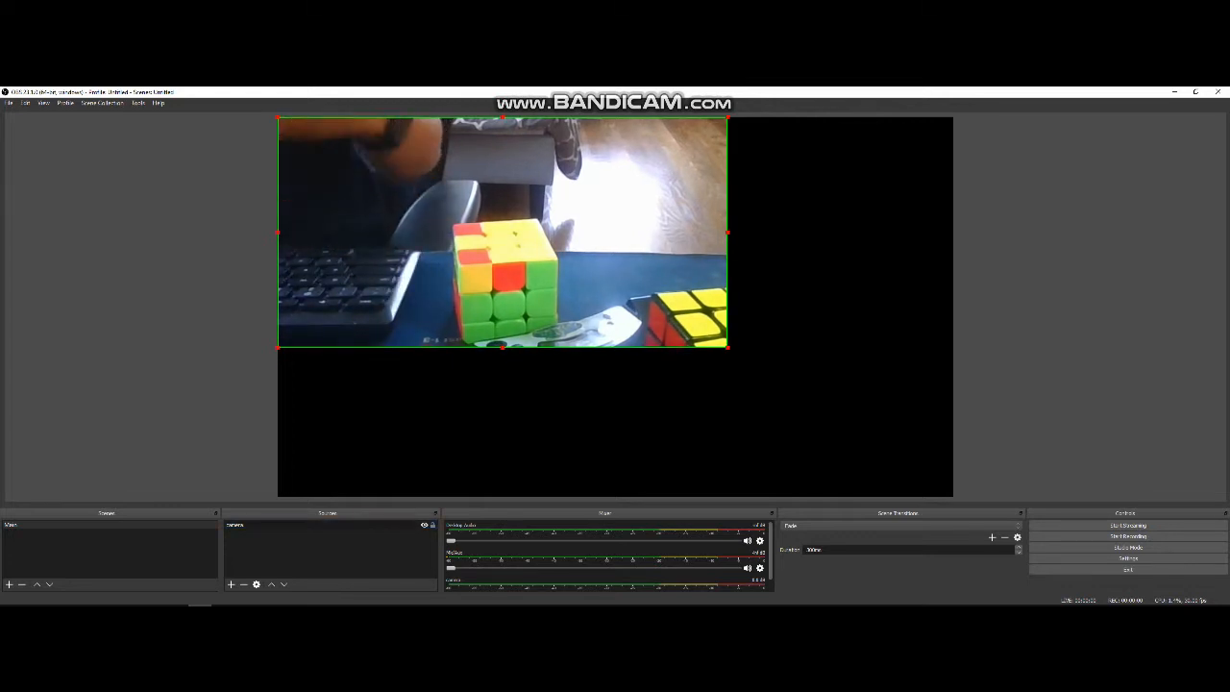
Add a Window Capture source named Cstimer and check which windows it can capture
{"action": "left_click", "coordinate": [231, 584]}
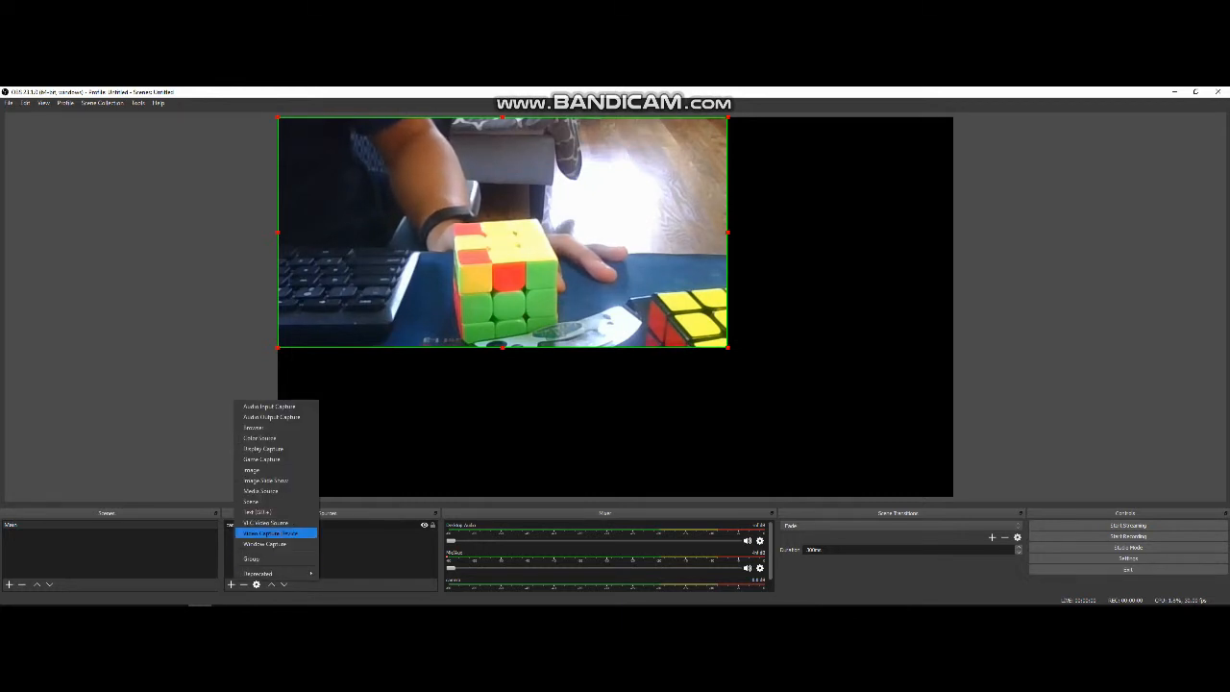
{"action": "left_click", "coordinate": [265, 544]}
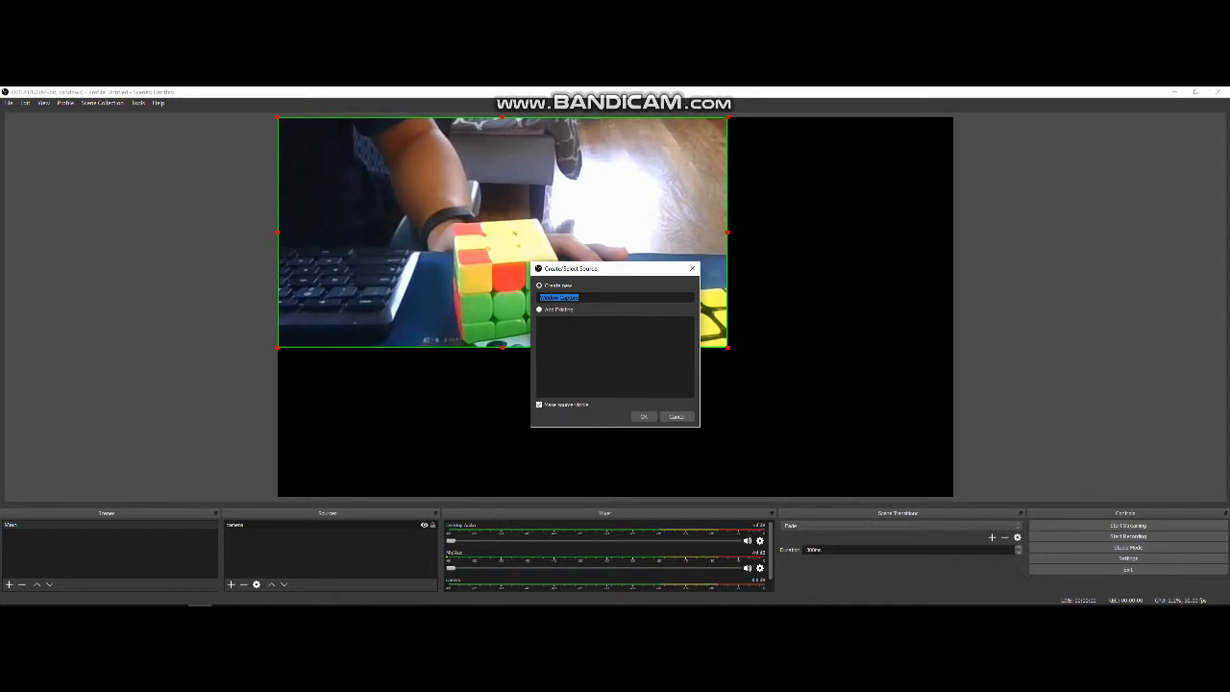
{"action": "type", "text": "w"}
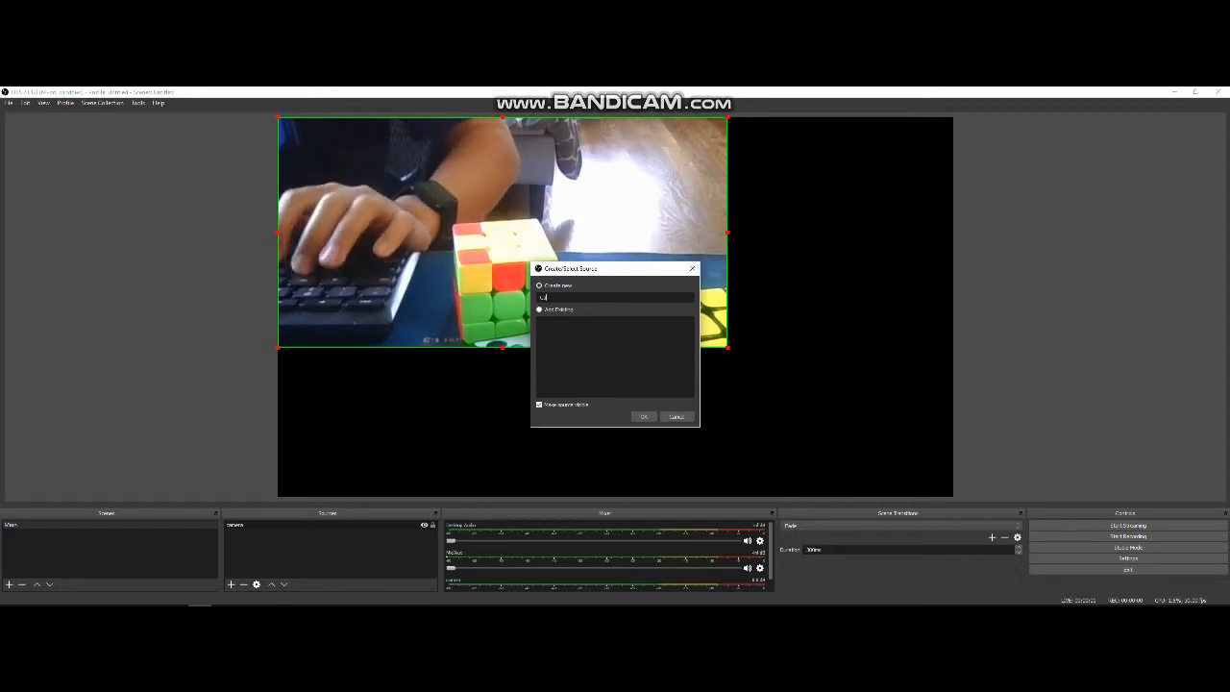
{"action": "type", "text": "tiemr"}
{"action": "key", "text": "BackSpace"}
{"action": "key", "text": "BackSpace"}
{"action": "key", "text": "BackSpace"}
{"action": "key", "text": "BackSpace"}
{"action": "key", "text": "BackSpace"}
{"action": "type", "text": "timer"}
{"action": "key", "text": "Return"}
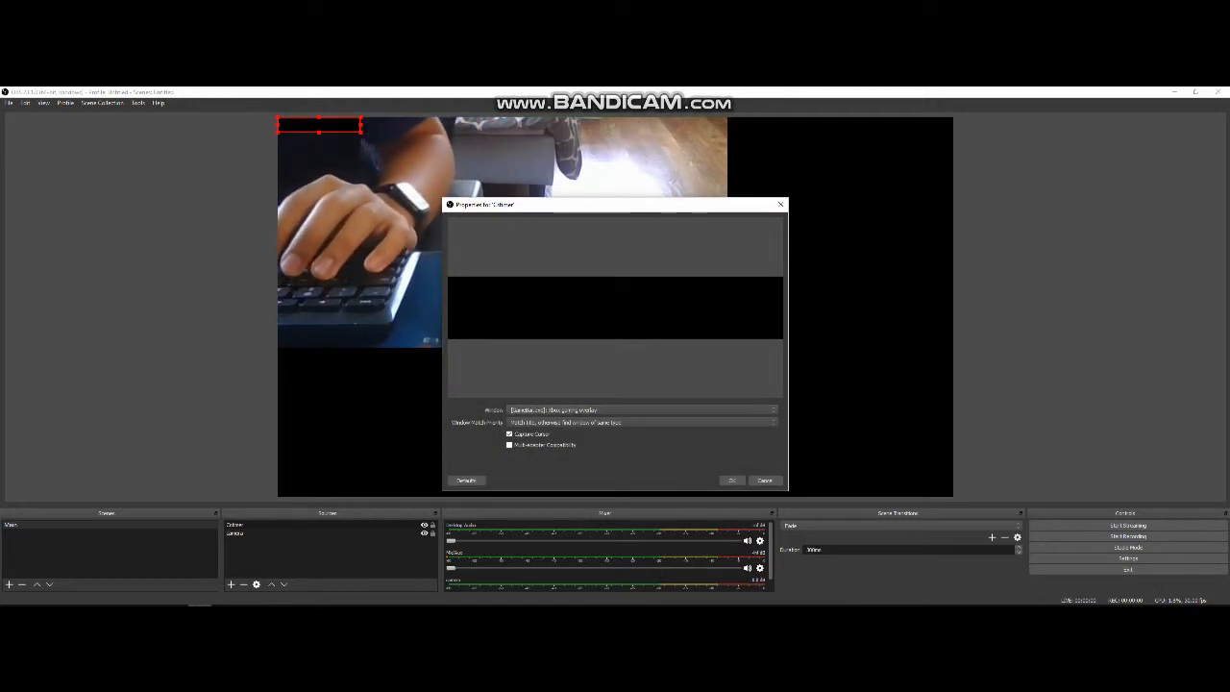
{"action": "left_click", "coordinate": [642, 411]}
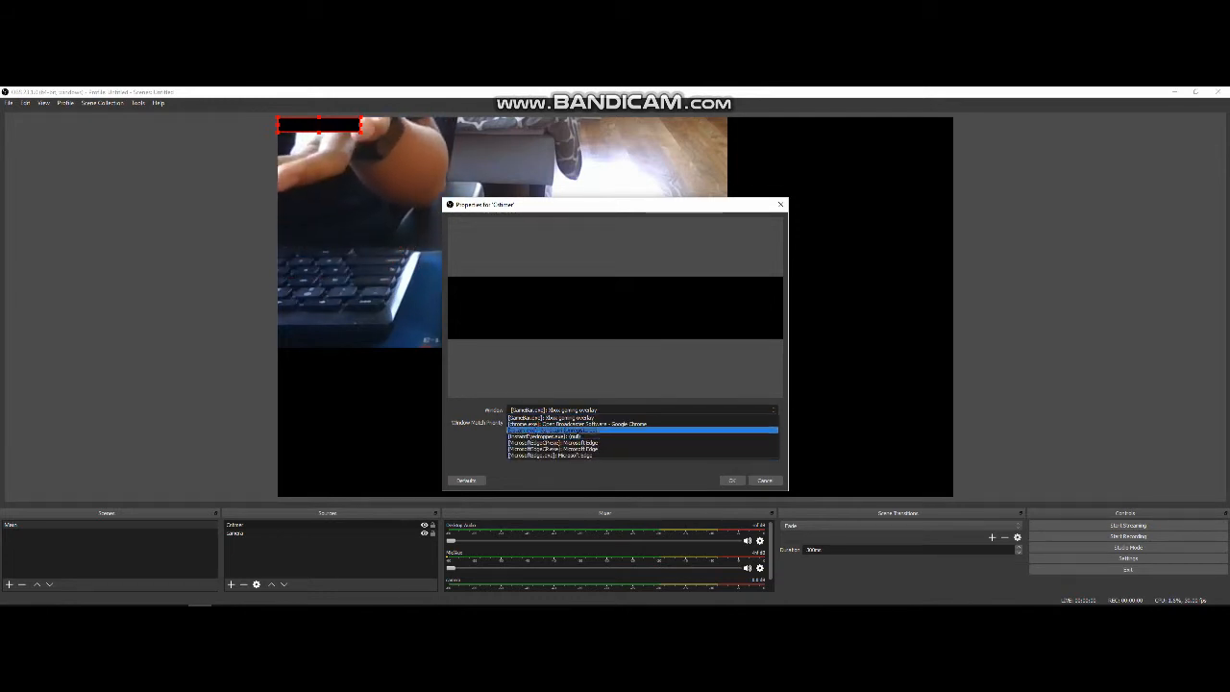
{"action": "key", "text": "Escape"}
Switch to Chrome and open cstimer.net in a new browser window
{"action": "key", "text": "alt+Tab"}
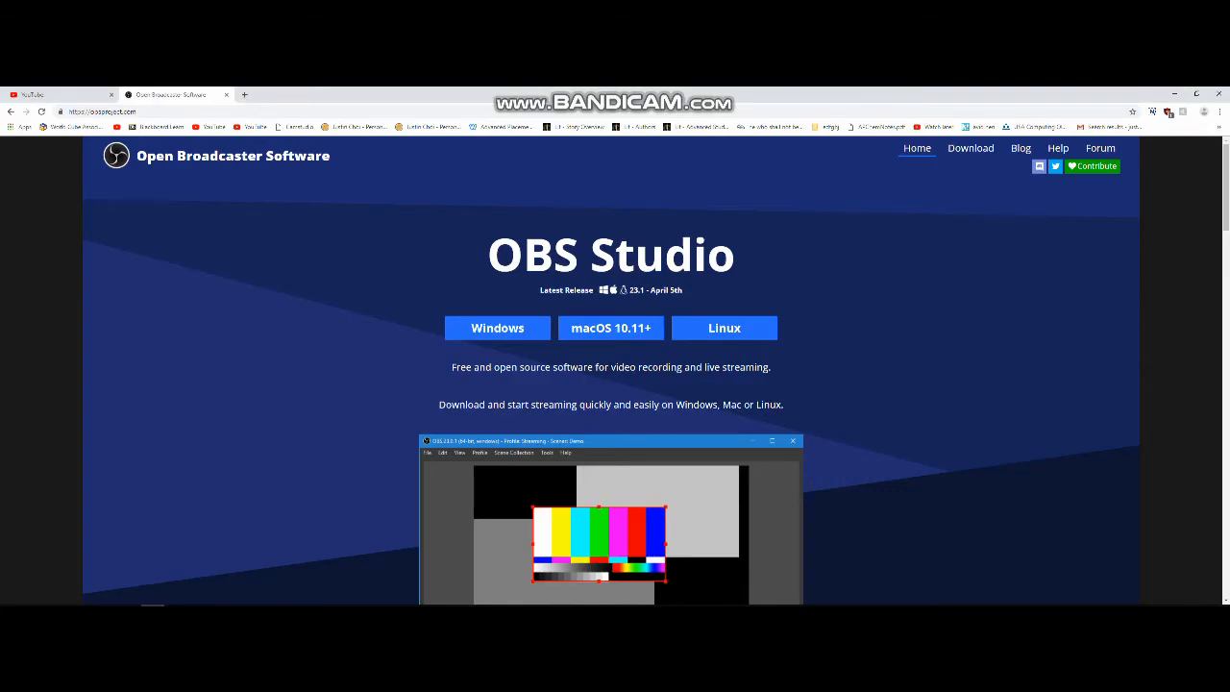
{"action": "key", "text": "ctrl+n"}
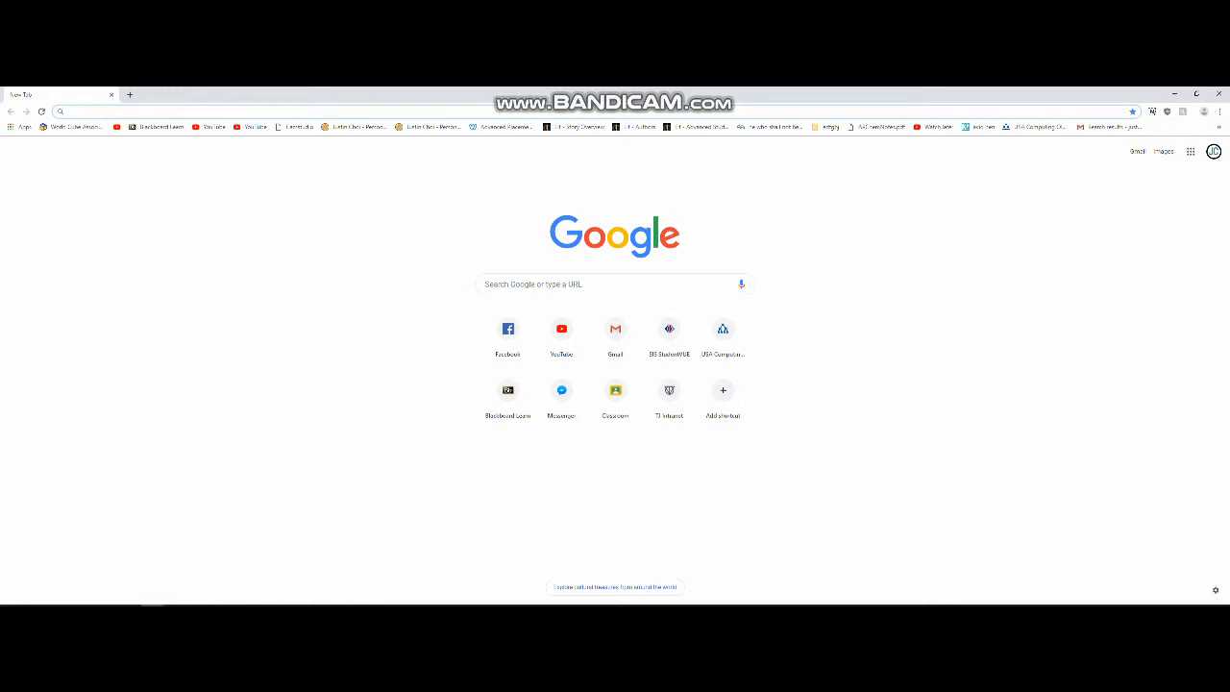
{"action": "type", "text": "cstimer.net"}
{"action": "key", "text": "Return"}
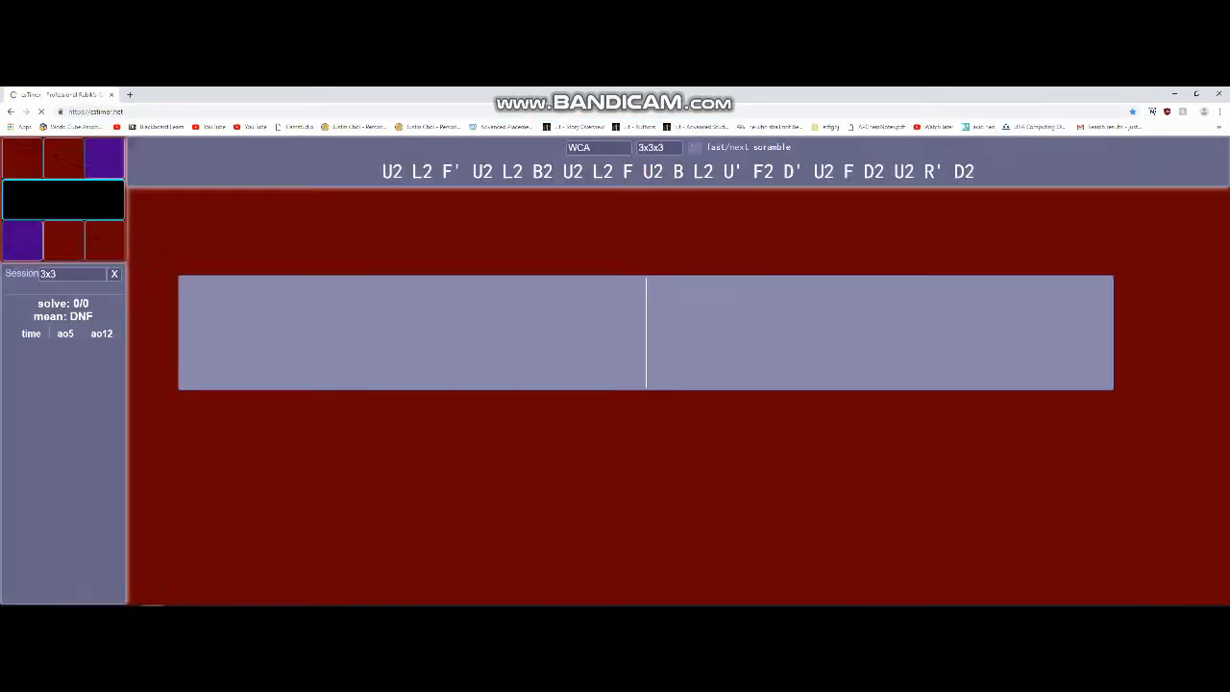
Switch back to OBS Studio, look for the csTimer window among the Cstimer source's window choices, and close its properties
{"action": "key", "text": "alt+Tab"}
{"action": "key", "text": "Tab"}
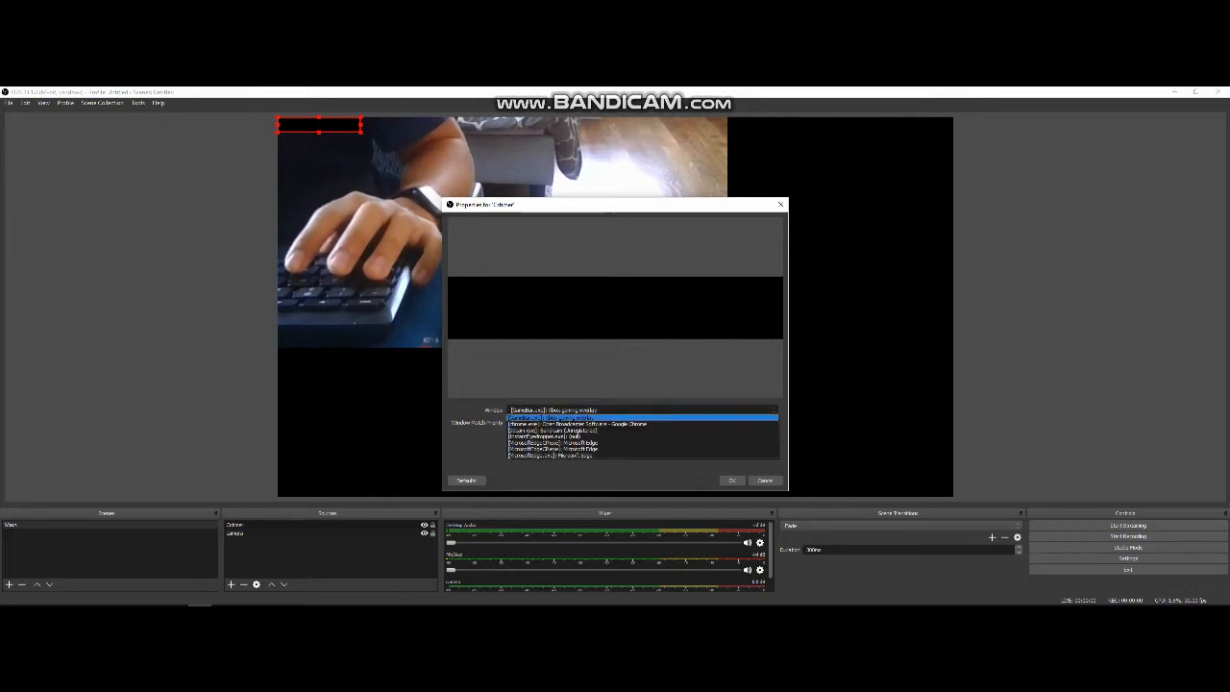
{"action": "left_click", "coordinate": [588, 457]}
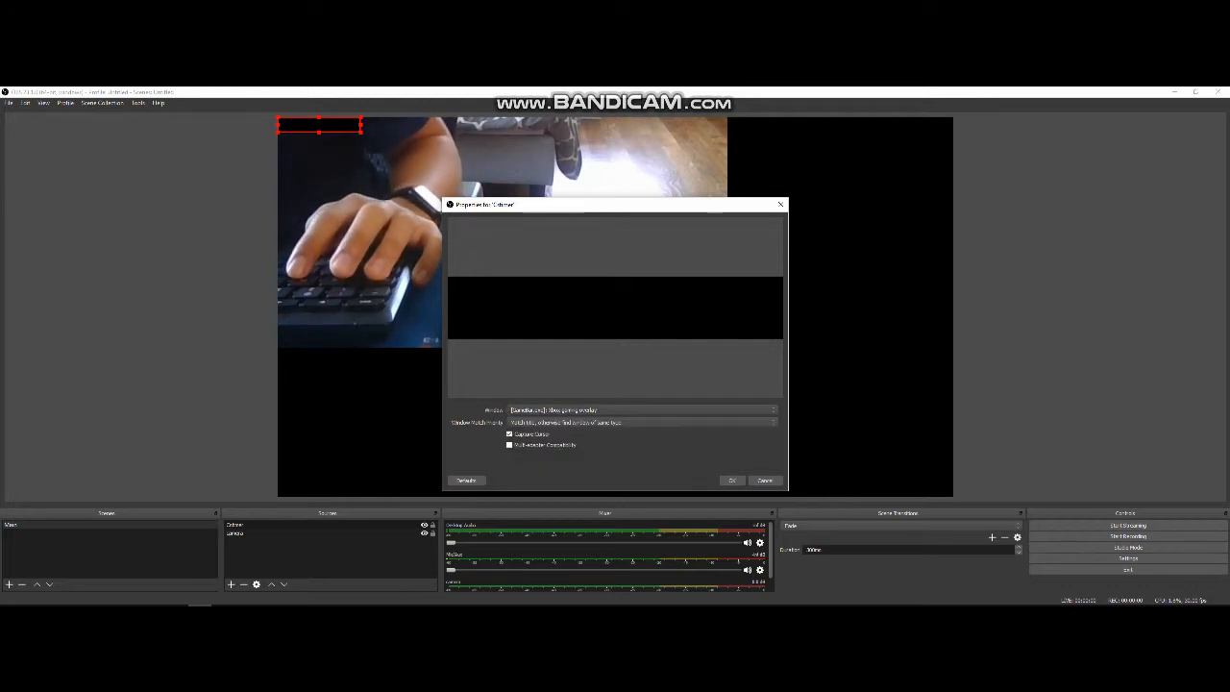
{"action": "left_click", "coordinate": [642, 410]}
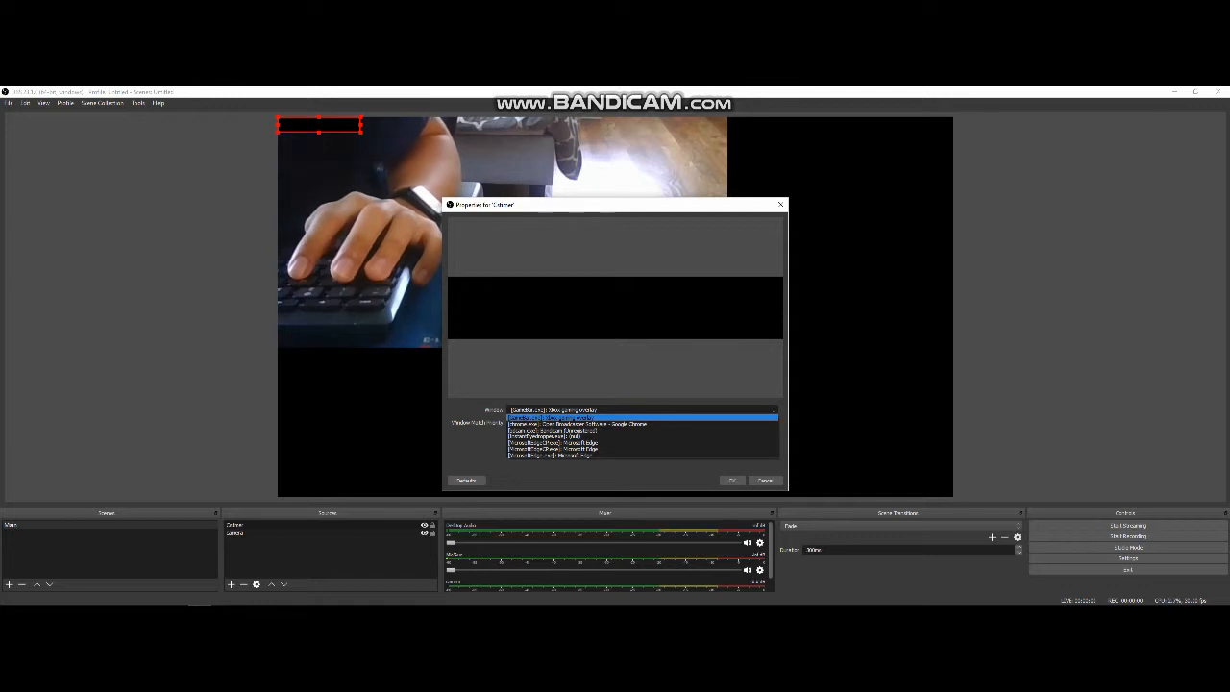
{"action": "left_click", "coordinate": [588, 418]}
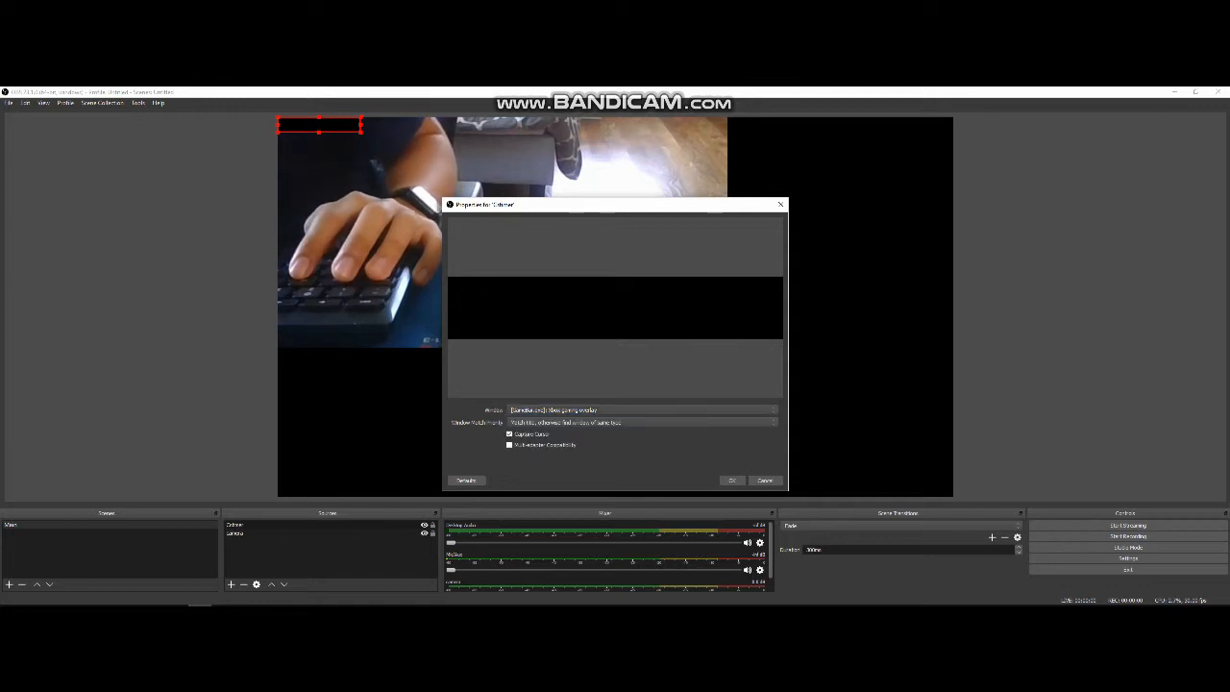
{"action": "left_click", "coordinate": [765, 479]}
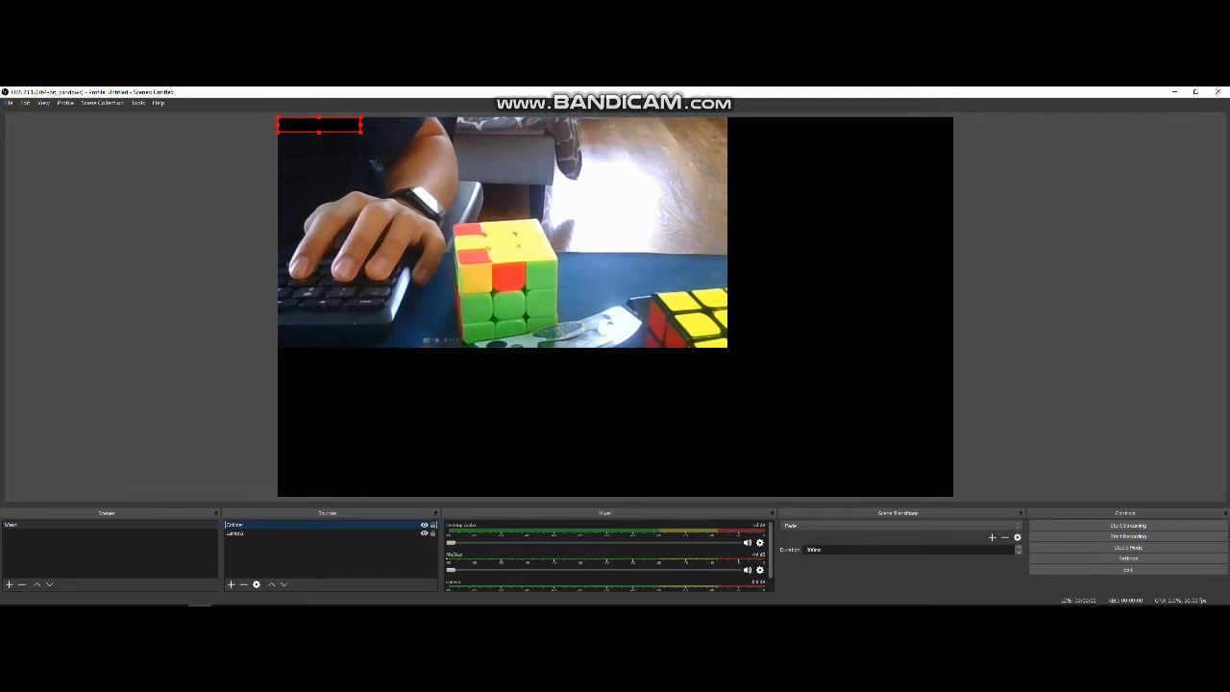
Remove the Cstimer source and add a new Window Capture source named cstimer in its place
{"action": "key", "text": "Delete"}
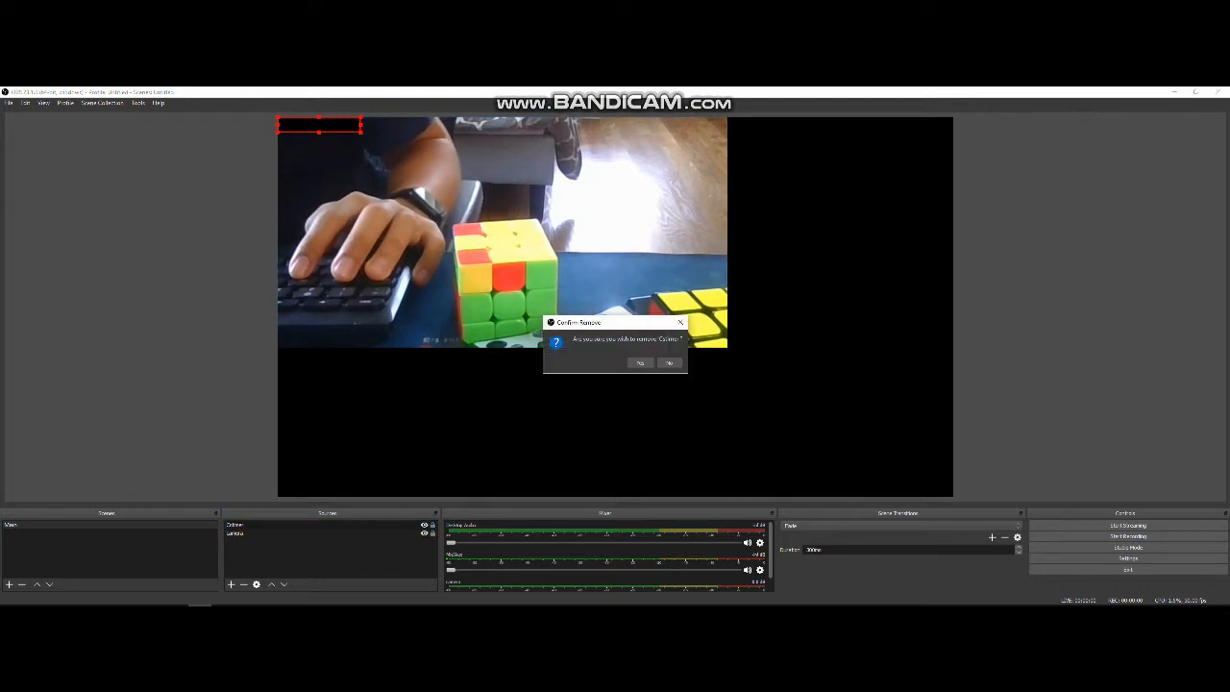
{"action": "key", "text": "Return"}
{"action": "left_click", "coordinate": [230, 585]}
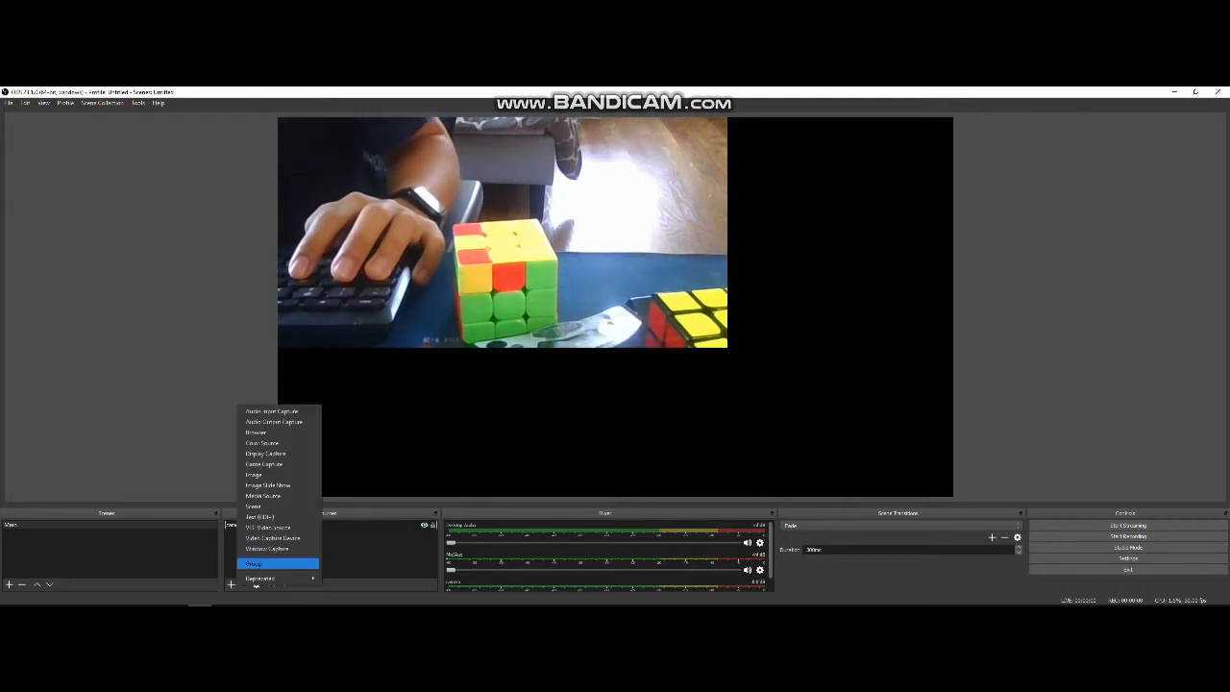
{"action": "left_click", "coordinate": [279, 546]}
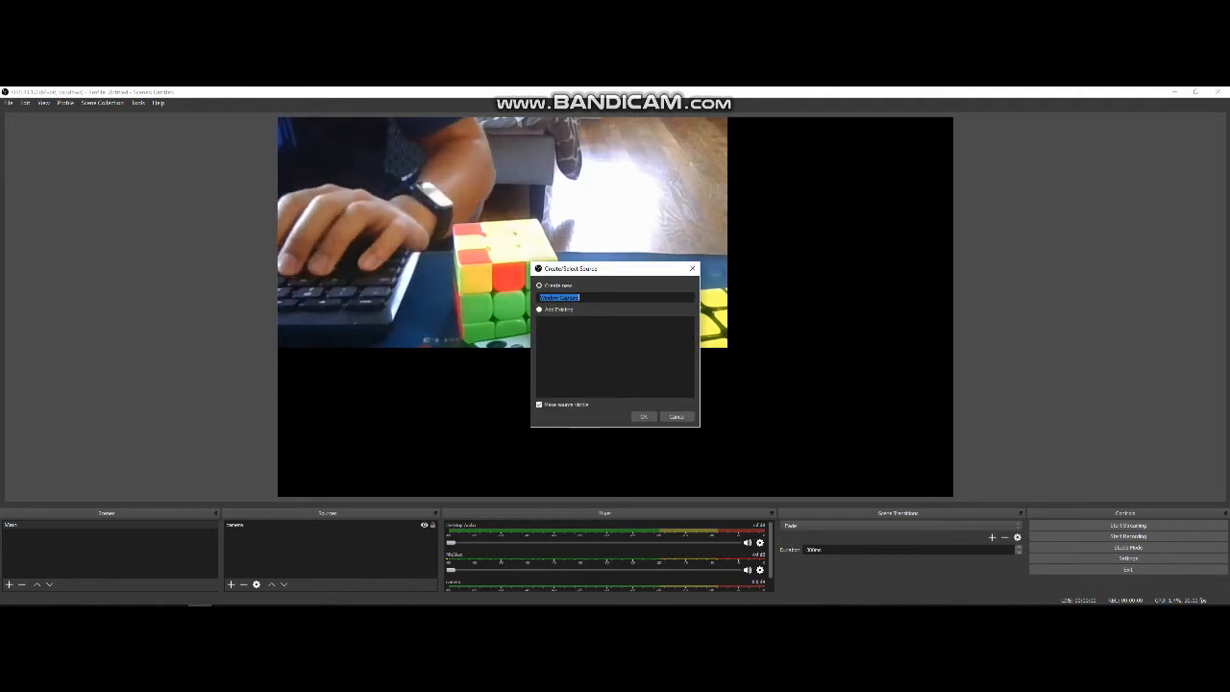
{"action": "type", "text": "cstimer"}
{"action": "key", "text": "Return"}
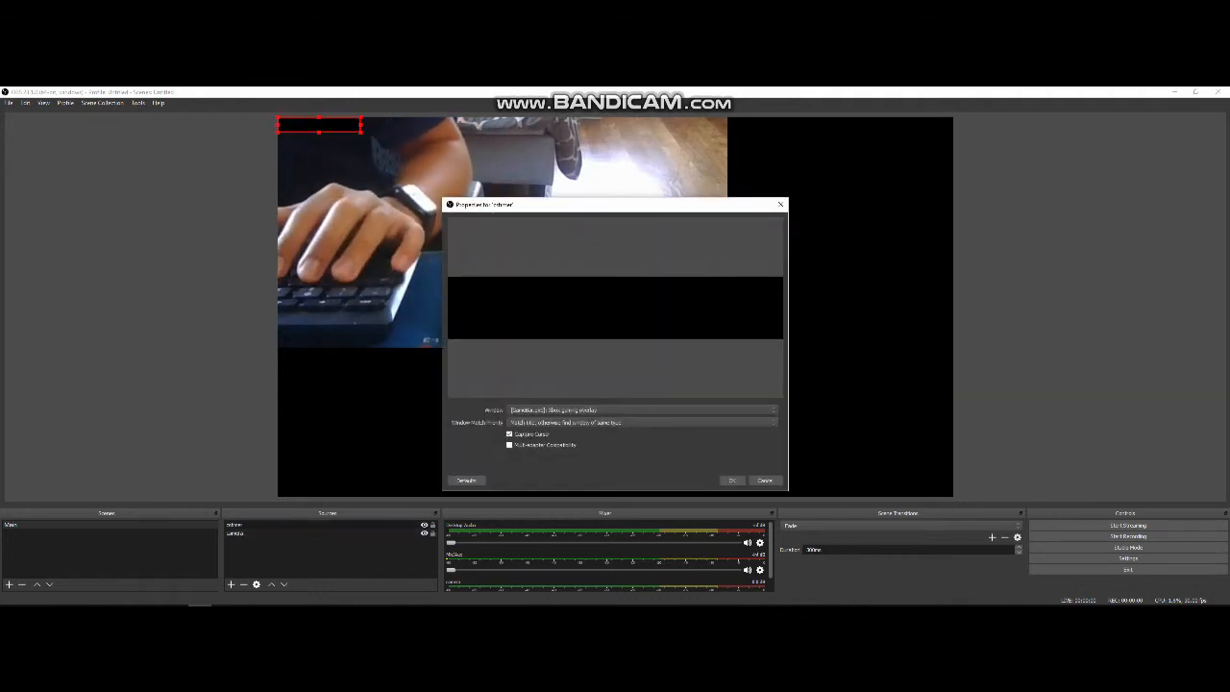
Set the cstimer source to capture the Google Chrome window showing csTimer and accept its properties
{"action": "left_click", "coordinate": [615, 411]}
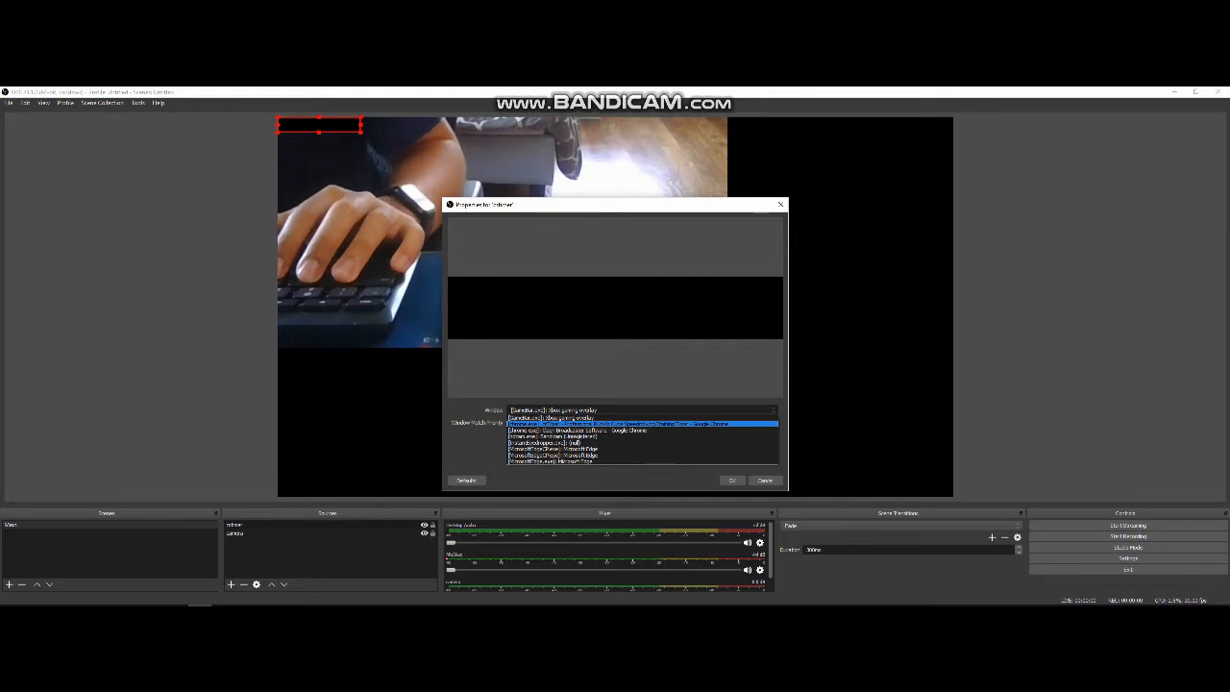
{"action": "left_click", "coordinate": [617, 424]}
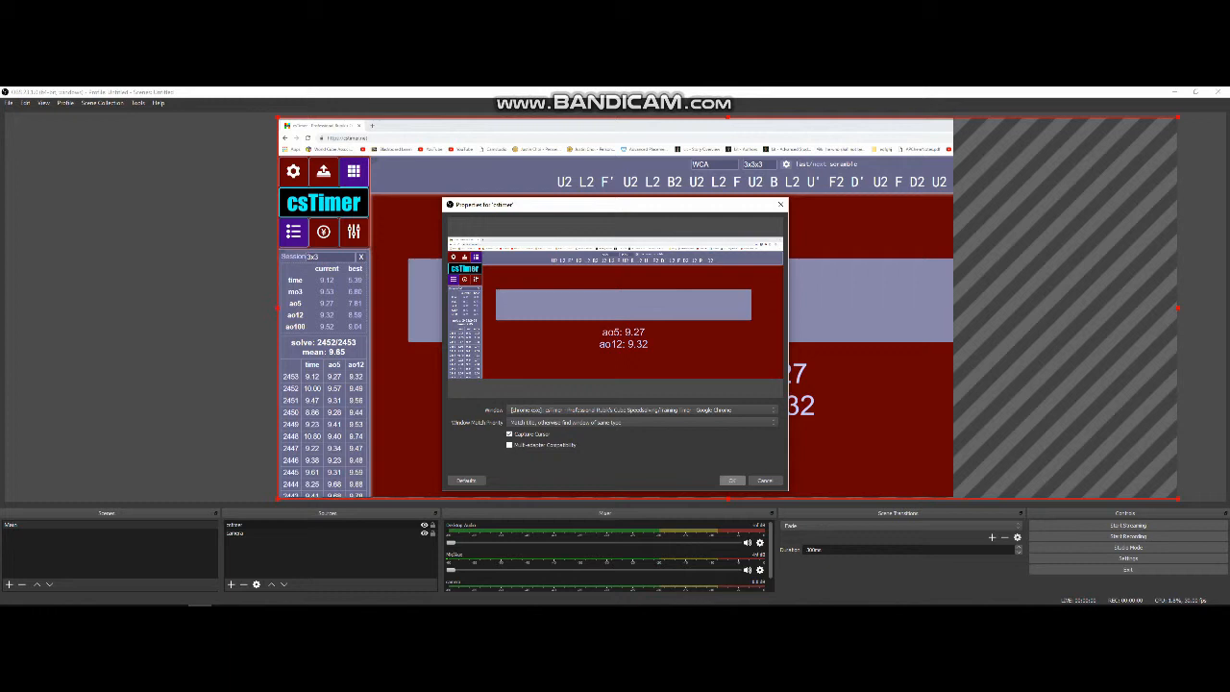
{"action": "left_click", "coordinate": [731, 480]}
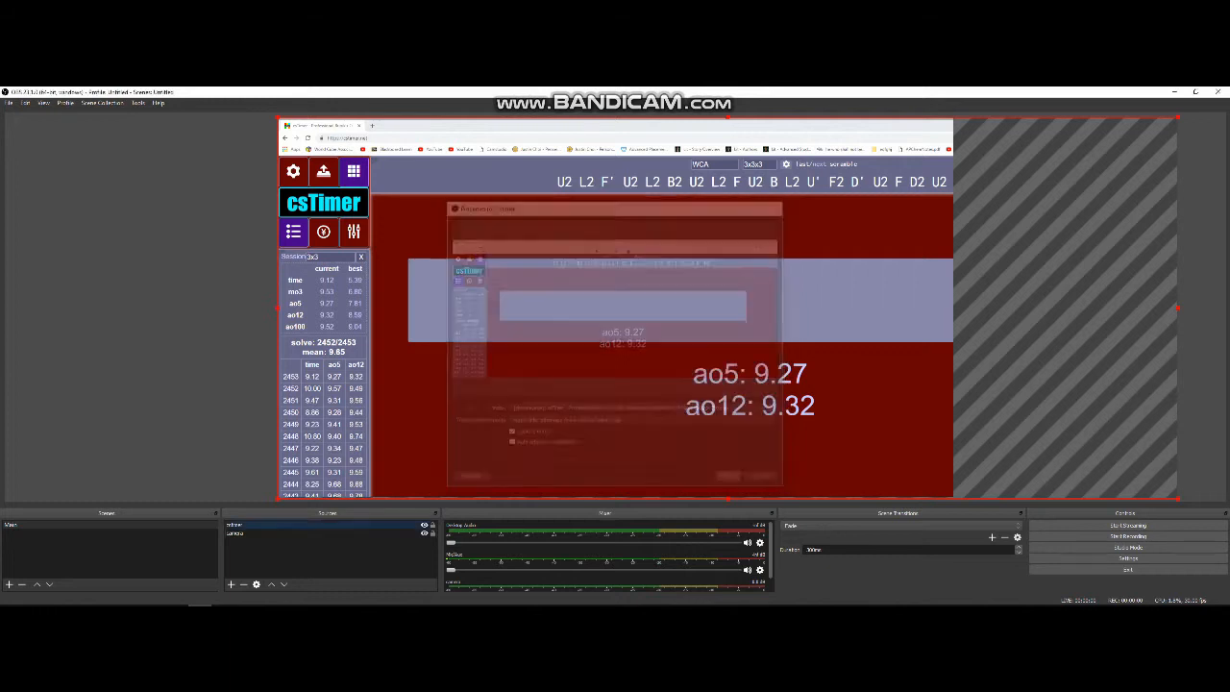
Scale the csTimer capture to about three-quarters of the canvas width and place it roughly in the middle of the canvas
{"action": "left_click_drag", "start_coordinate": [721, 385], "coordinate": [675, 369]}
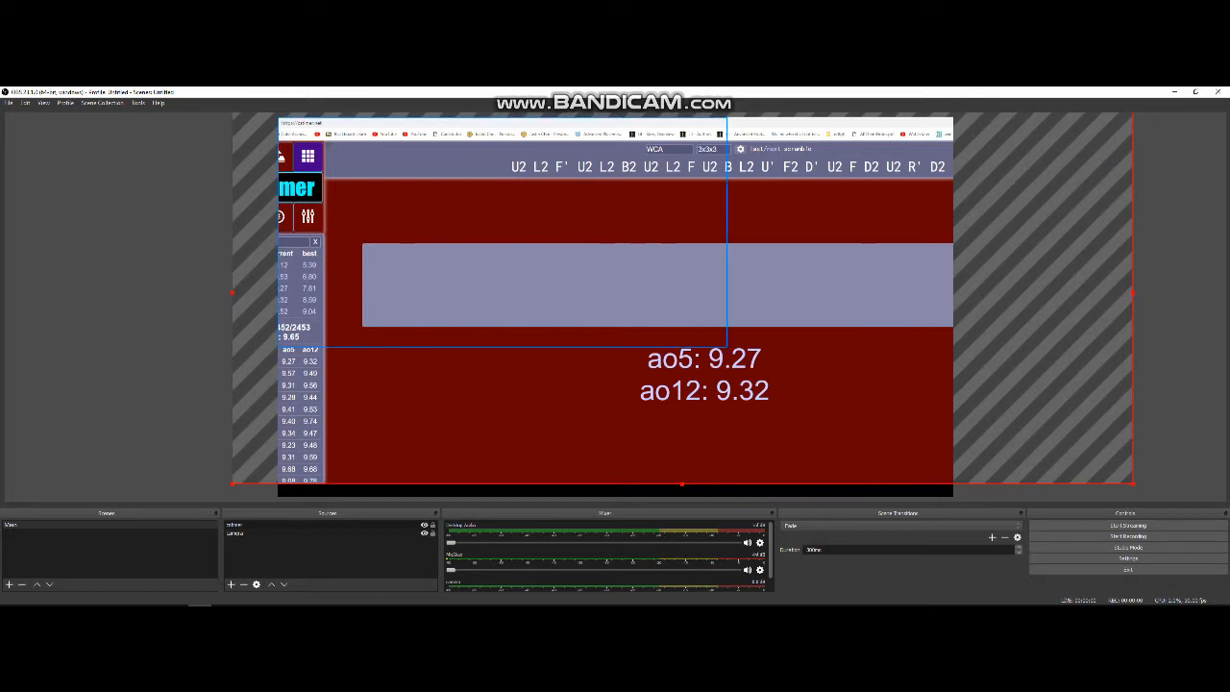
{"action": "left_click_drag", "start_coordinate": [676, 369], "coordinate": [638, 419]}
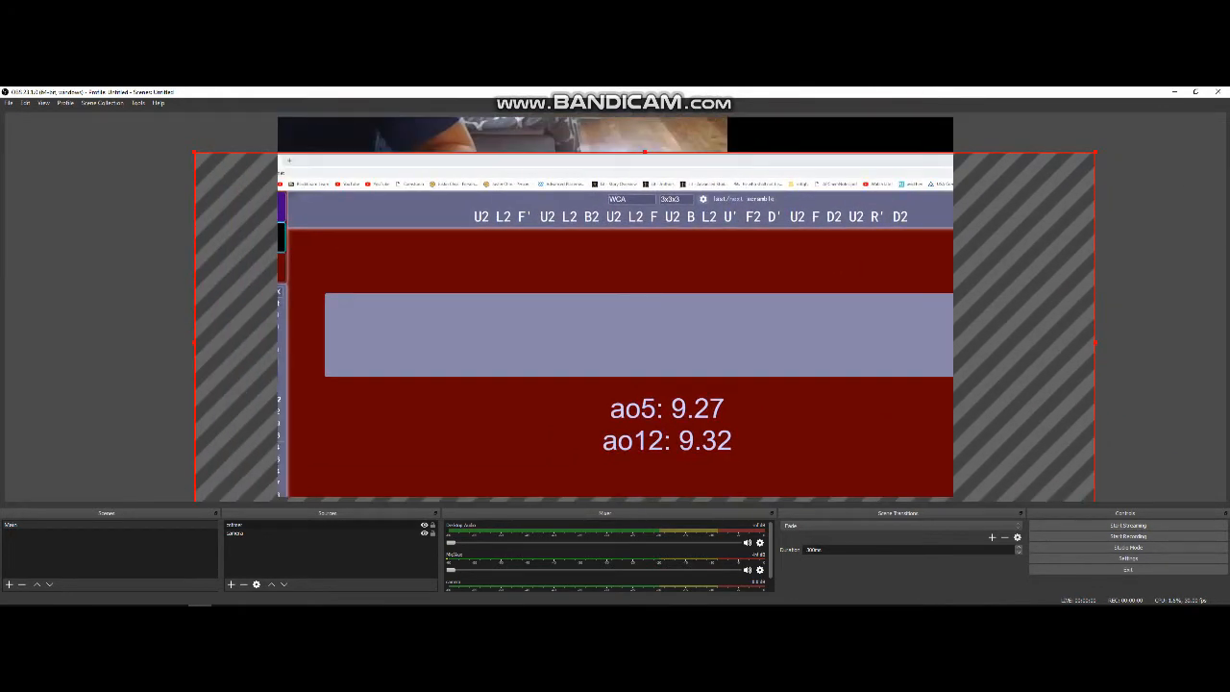
{"action": "left_click_drag", "start_coordinate": [1096, 152], "coordinate": [722, 310]}
{"action": "left_click_drag", "start_coordinate": [615, 384], "coordinate": [759, 269]}
{"action": "left_click_drag", "start_coordinate": [864, 195], "coordinate": [687, 271]}
{"action": "left_click_drag", "start_coordinate": [595, 332], "coordinate": [753, 375]}
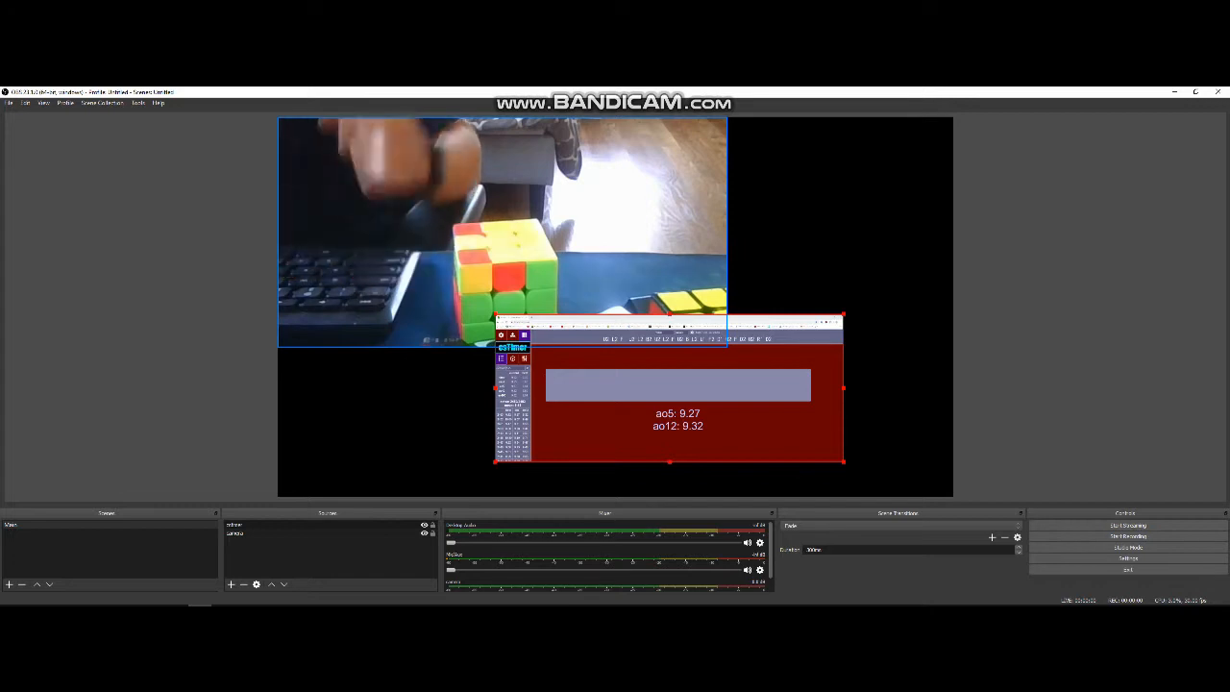
{"action": "left_click_drag", "start_coordinate": [615, 331], "coordinate": [577, 214]}
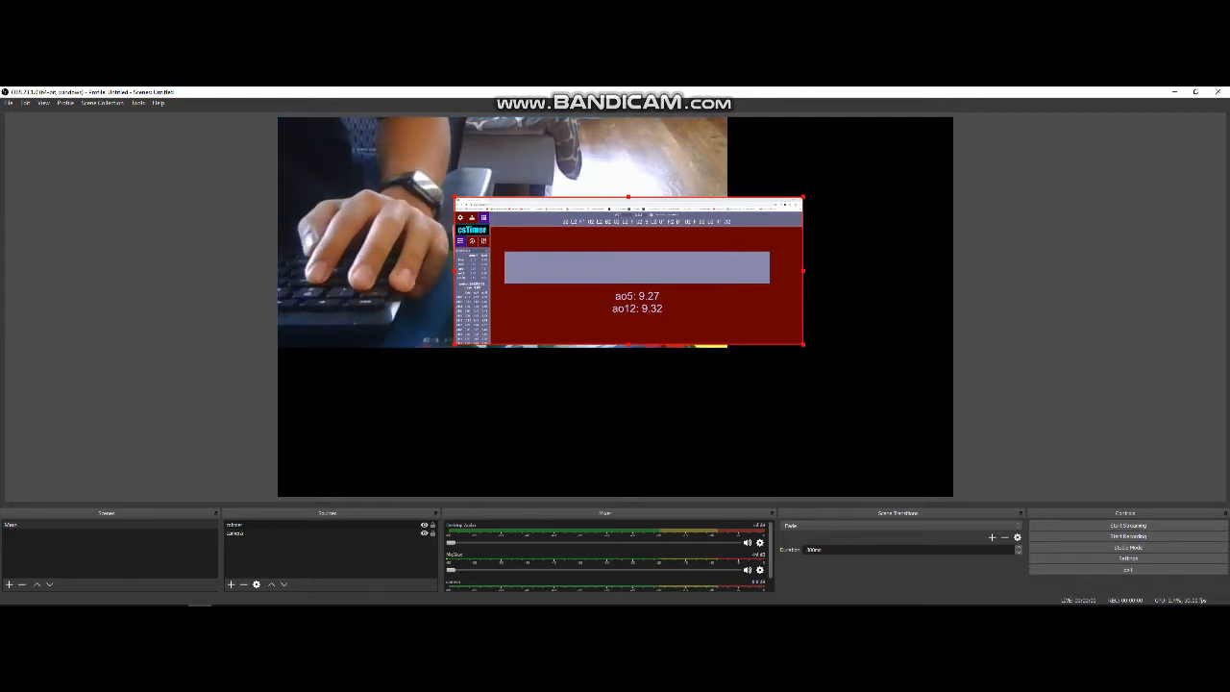
{"action": "left_click_drag", "start_coordinate": [597, 273], "coordinate": [656, 330]}
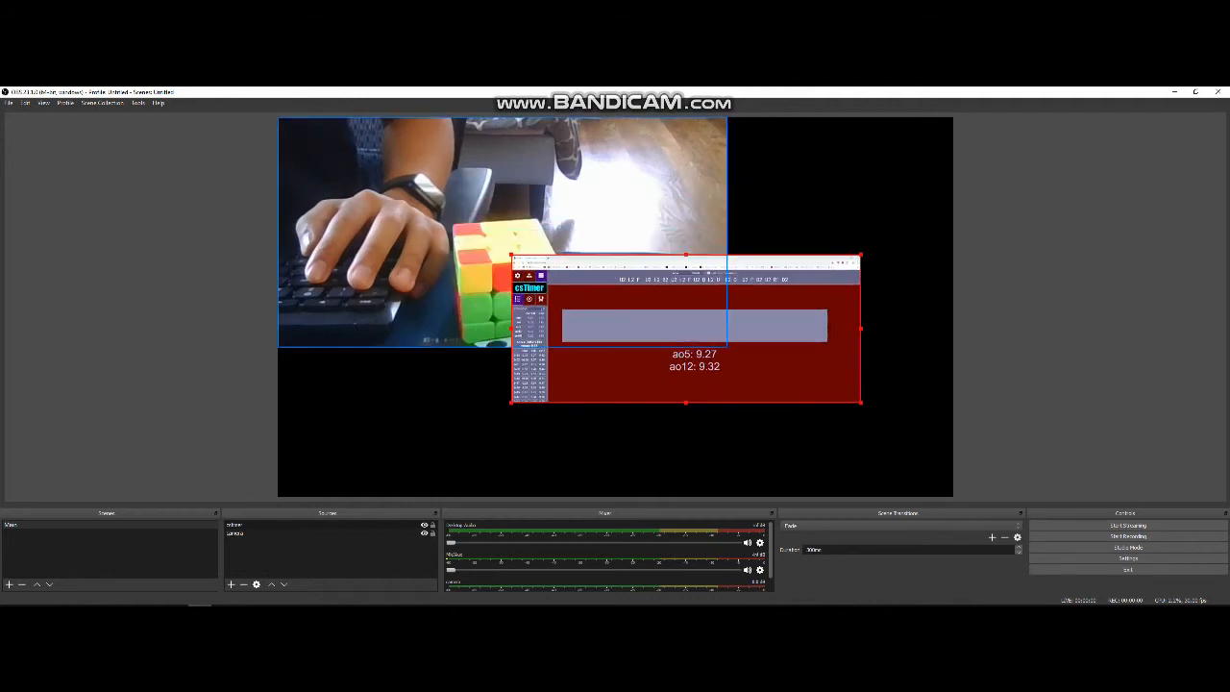
{"action": "left_click_drag", "start_coordinate": [510, 255], "coordinate": [357, 189]}
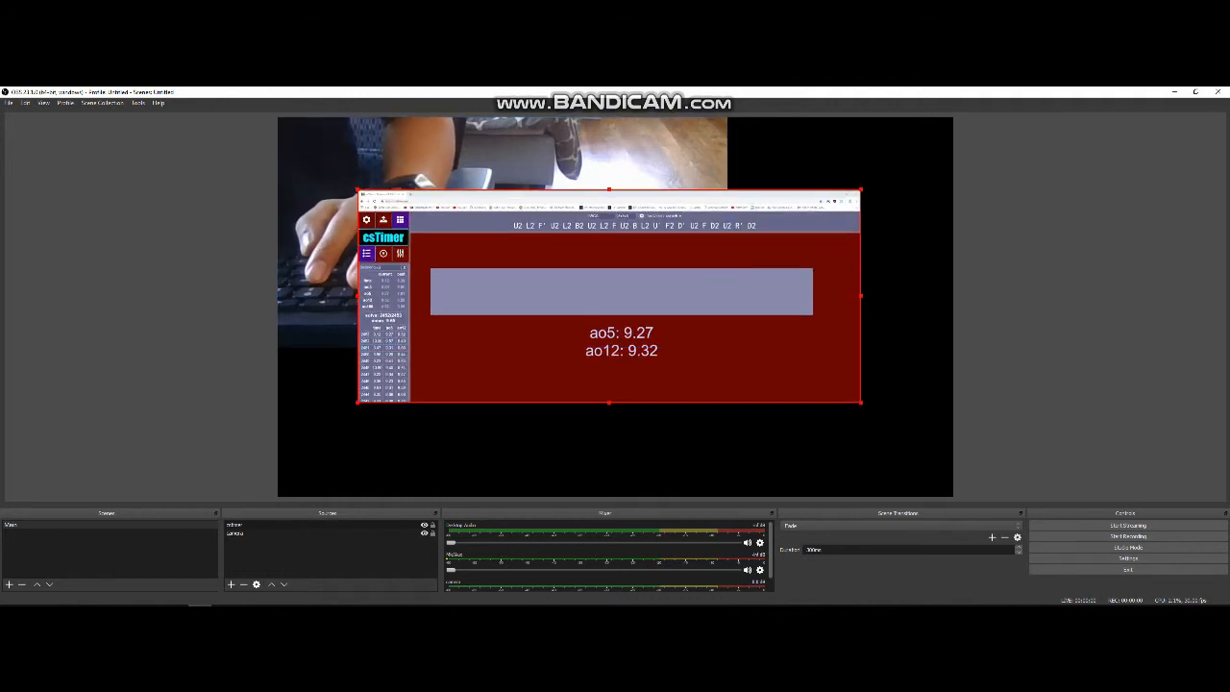
Crop the csTimer capture on all four sides so only the scramble bar with its WCA and 3x3x3 selectors remains
{"action": "left_click_drag", "start_coordinate": [609, 403], "coordinate": [610, 232]}
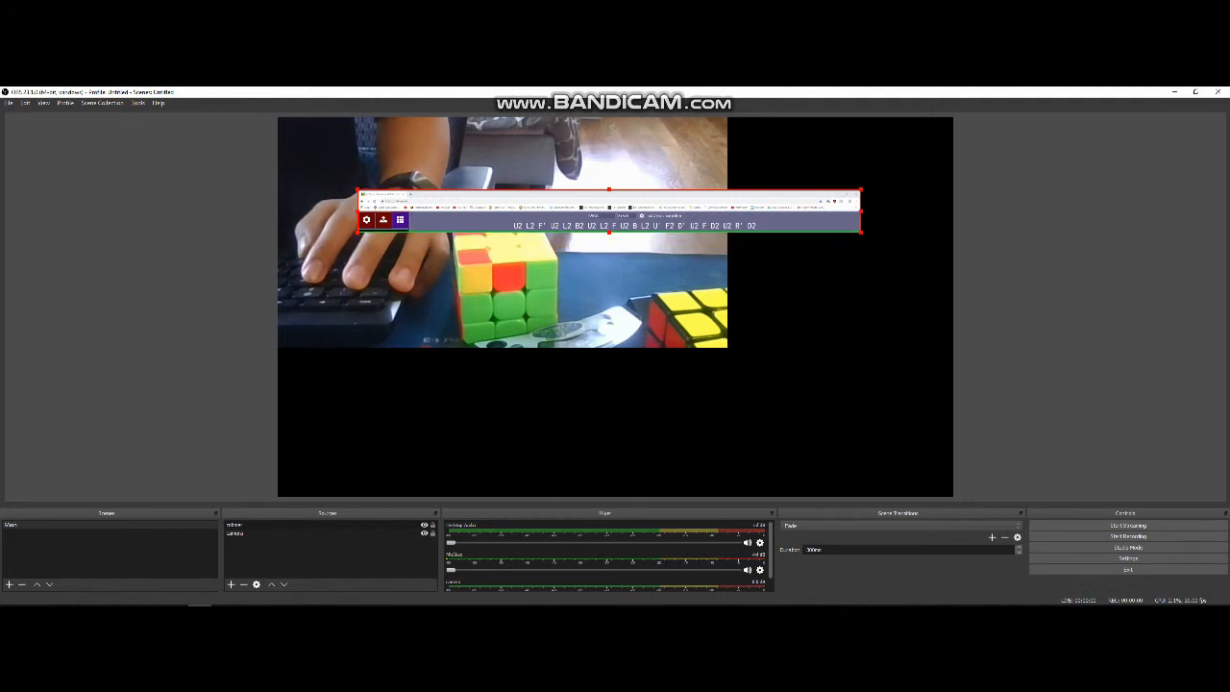
{"action": "left_click_drag", "start_coordinate": [861, 211], "coordinate": [797, 210]}
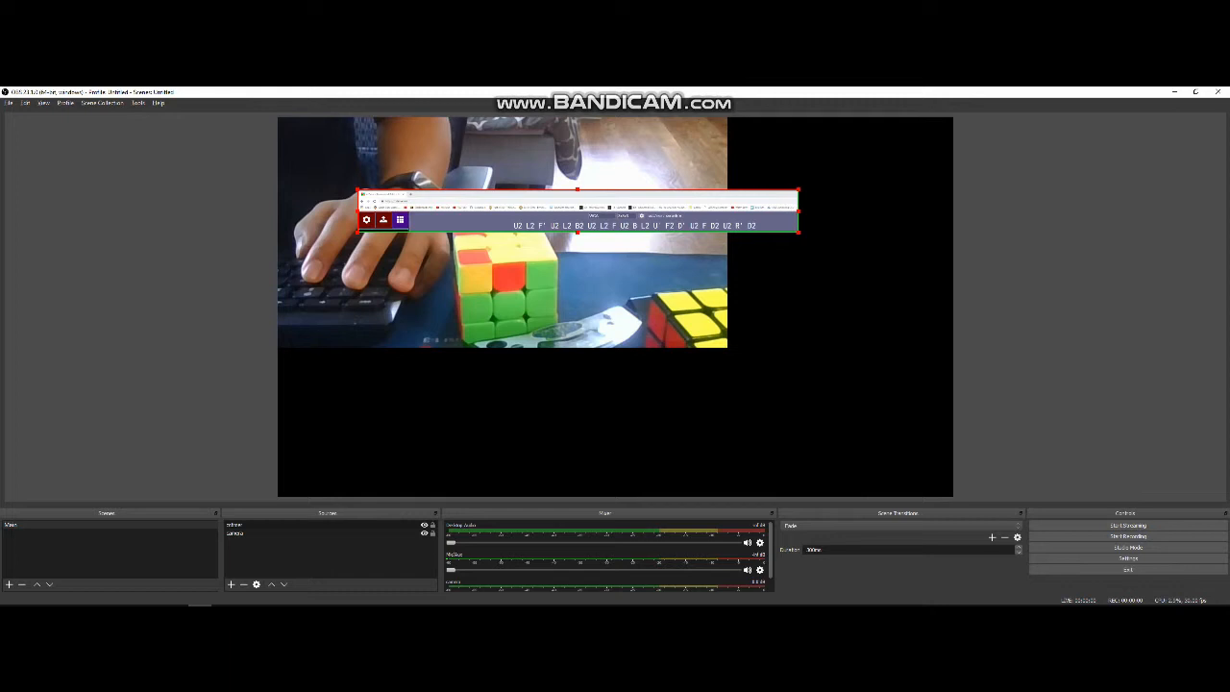
{"action": "left_click_drag", "start_coordinate": [358, 210], "coordinate": [429, 211]}
{"action": "left_click_drag", "start_coordinate": [613, 190], "coordinate": [613, 210]}
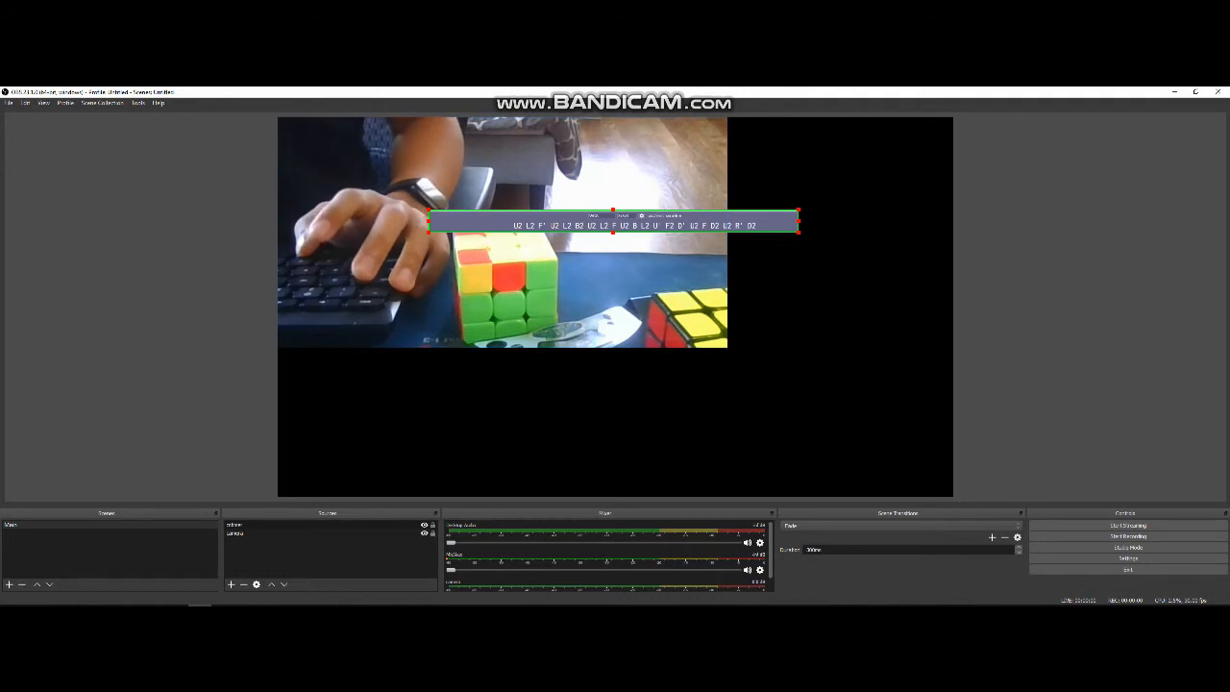
Enlarge the cropped scramble bar to nearly the full canvas width and move it to the canvas's lower-left corner
{"action": "left_click_drag", "start_coordinate": [797, 231], "coordinate": [1057, 247]}
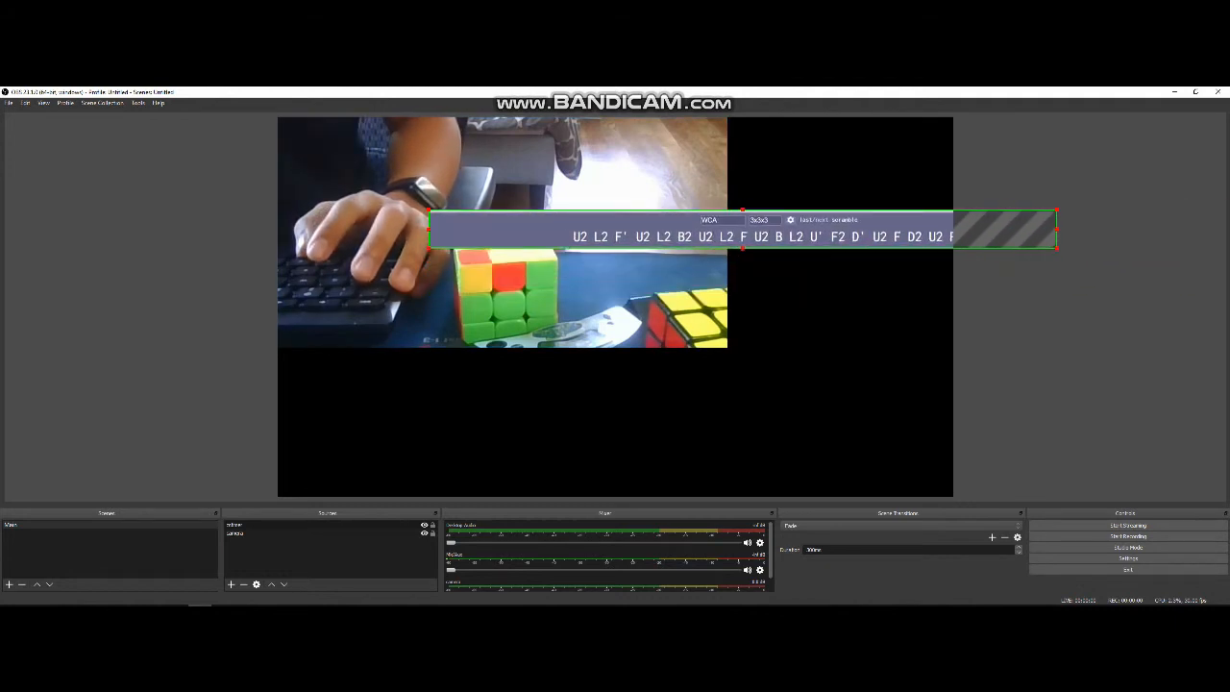
{"action": "left_click_drag", "start_coordinate": [742, 231], "coordinate": [592, 479]}
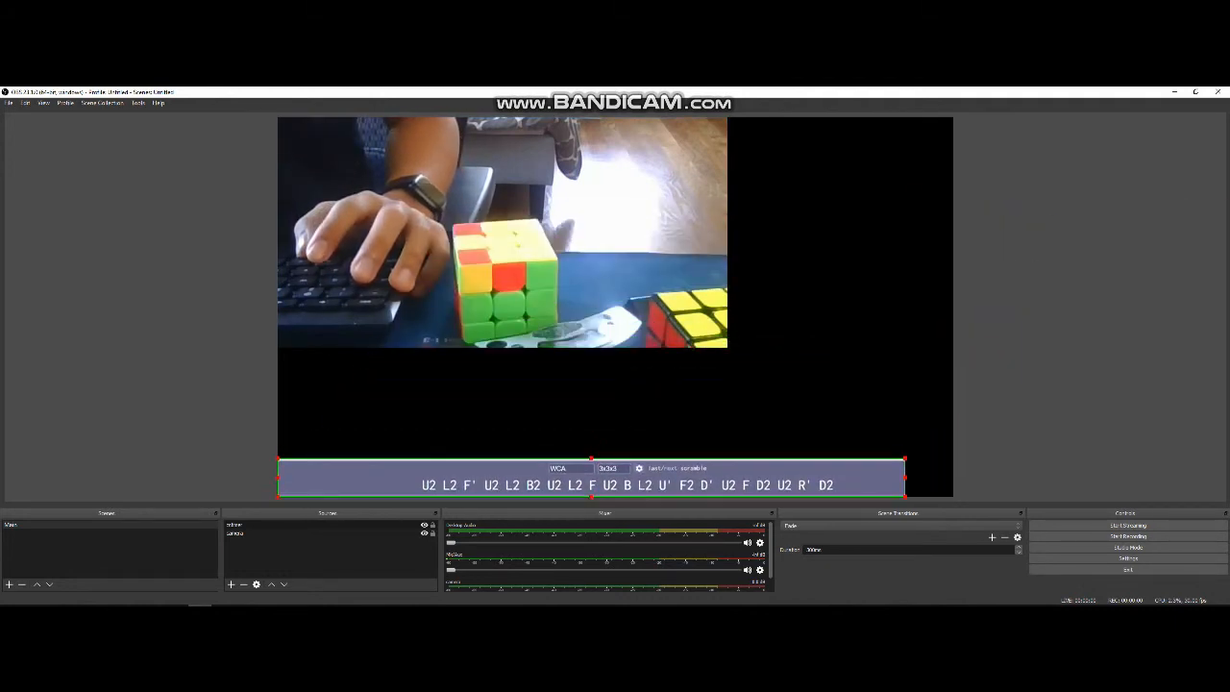
{"action": "left_click", "coordinate": [615, 408]}
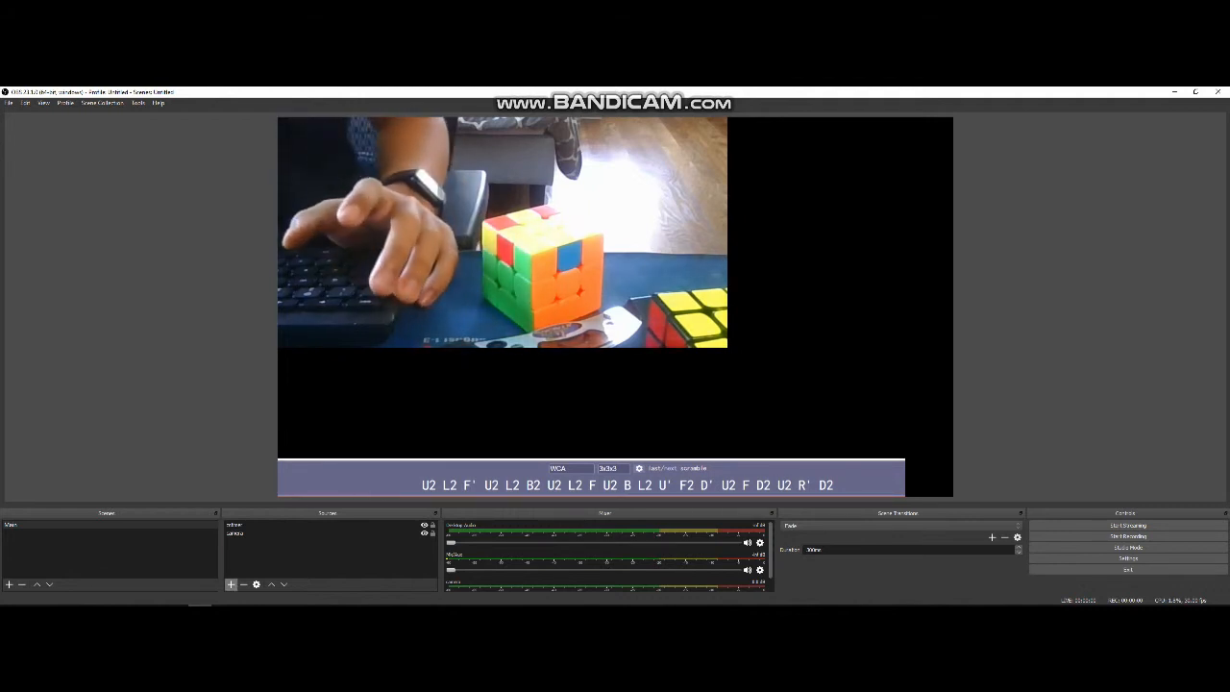
Add a second Window Capture source named times that captures the csTimer Google Chrome window
{"action": "left_click", "coordinate": [231, 585]}
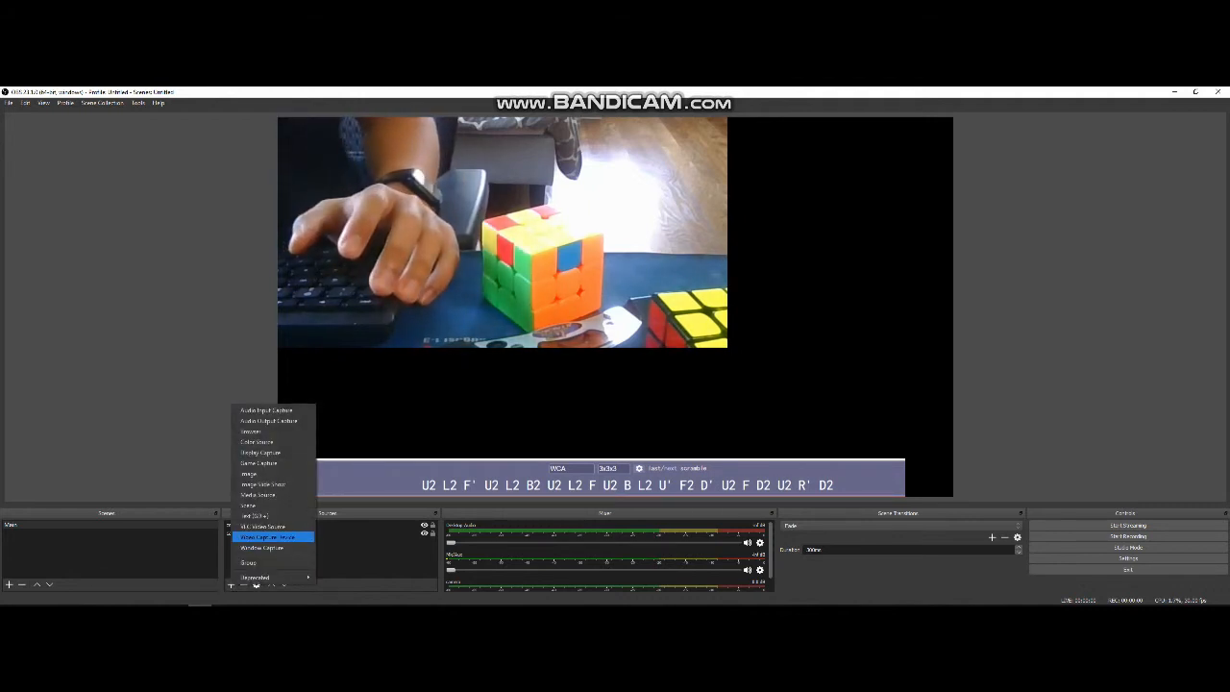
{"action": "left_click", "coordinate": [269, 547]}
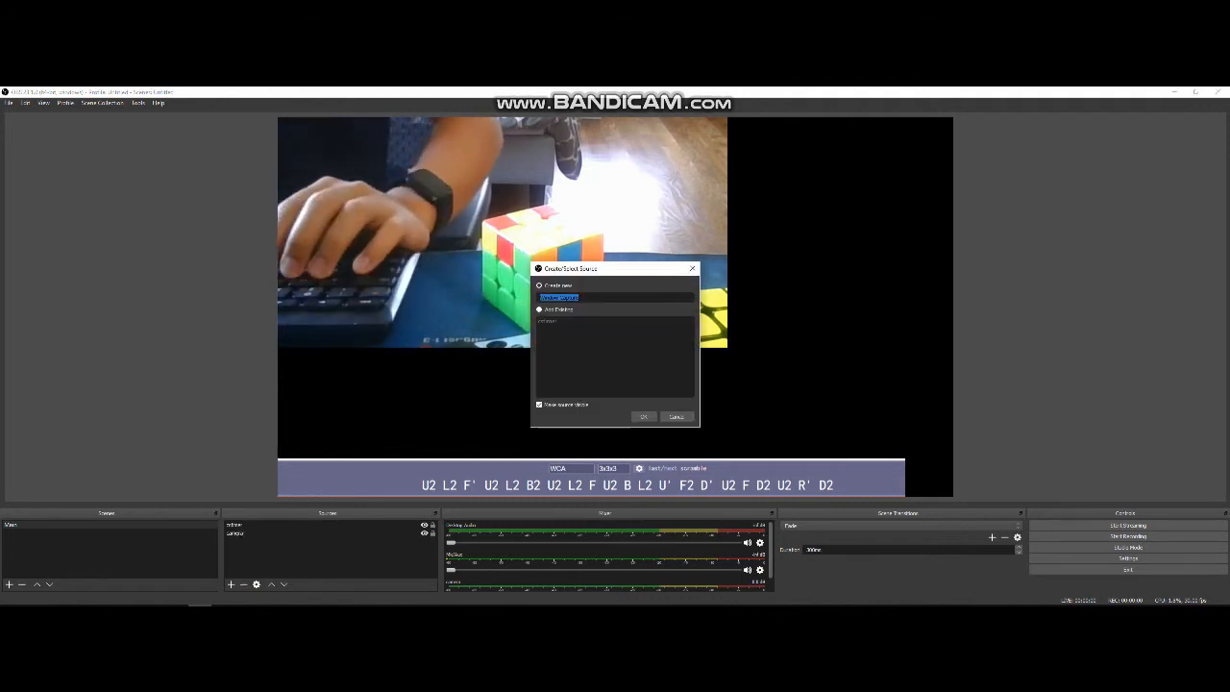
{"action": "type", "text": "times"}
{"action": "key", "text": "Return"}
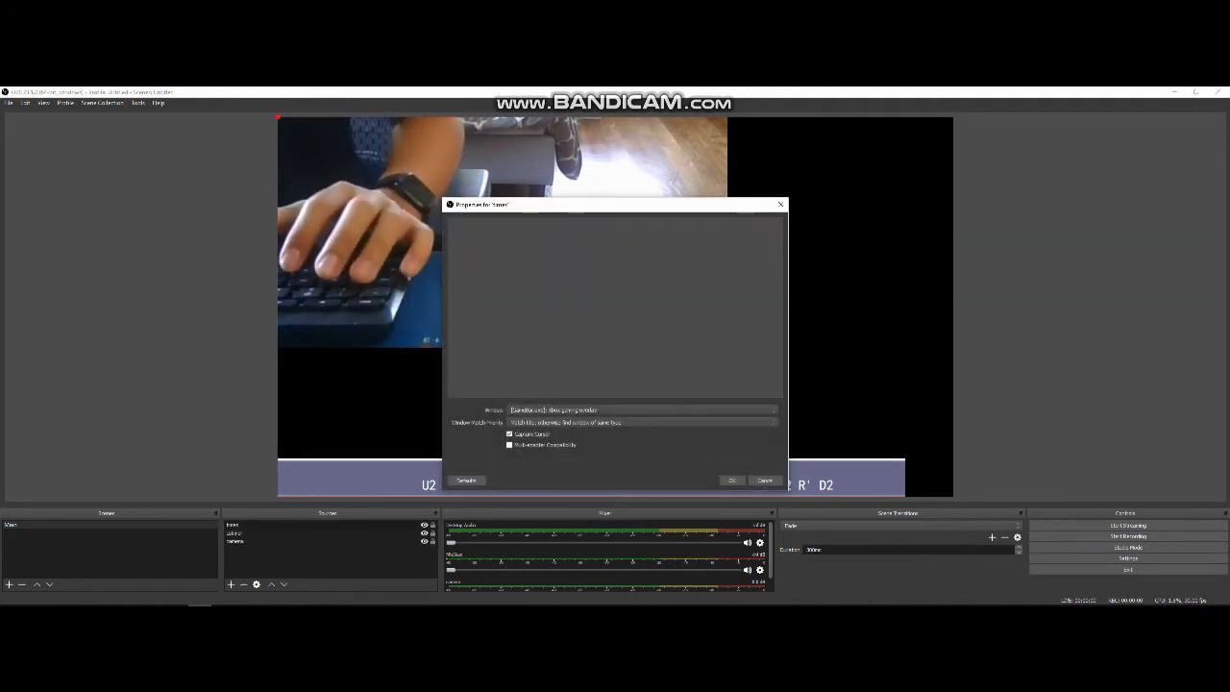
{"action": "left_click", "coordinate": [615, 411]}
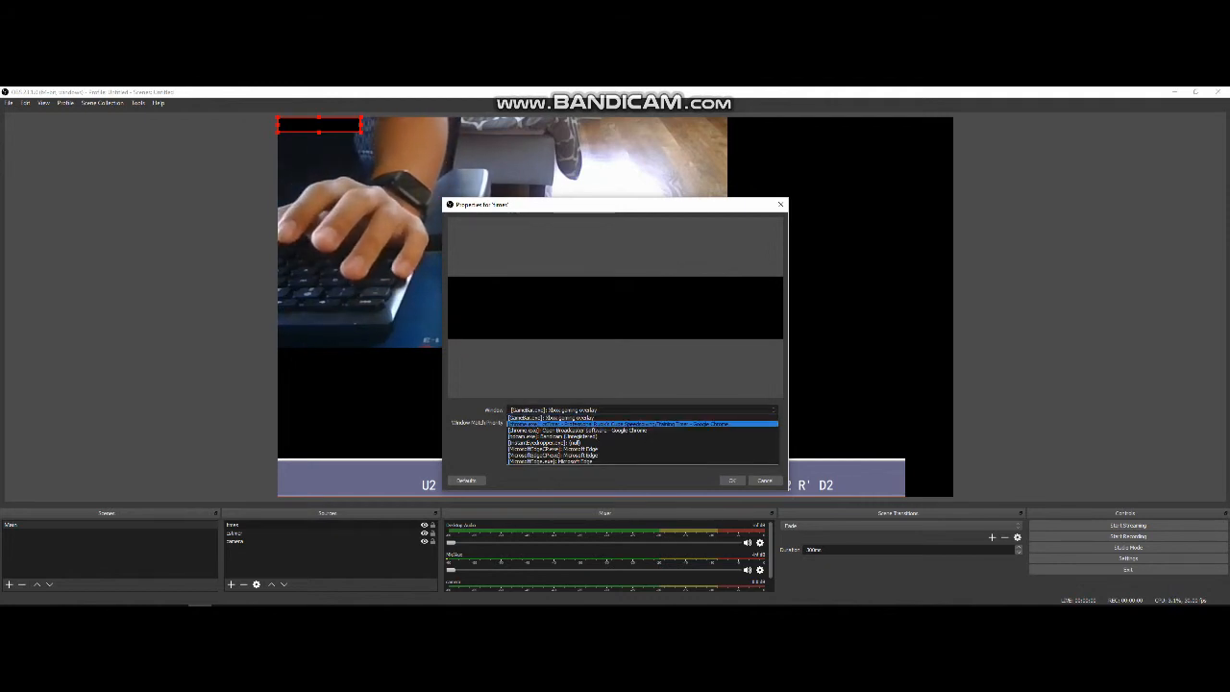
{"action": "left_click", "coordinate": [615, 424]}
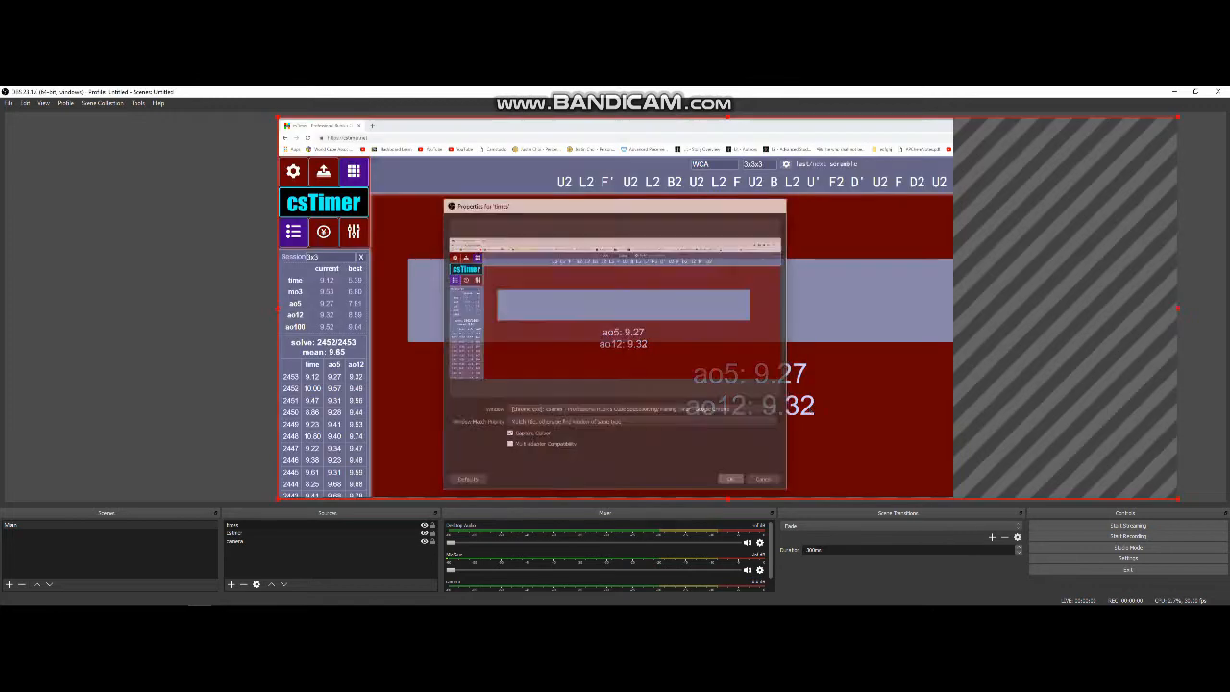
{"action": "left_click", "coordinate": [731, 479]}
Scale the times capture down to about four-fifths of the canvas width and move it above the scramble bar
{"action": "left_click_drag", "start_coordinate": [711, 384], "coordinate": [680, 390]}
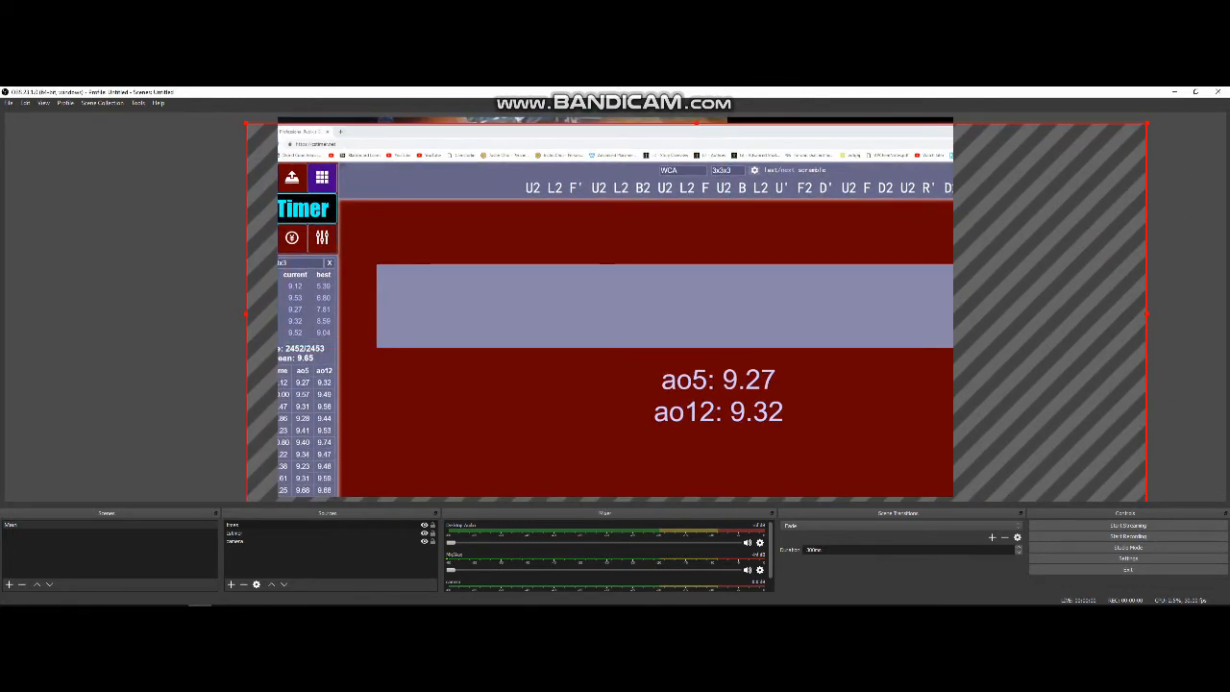
{"action": "left_click_drag", "start_coordinate": [247, 123], "coordinate": [611, 277]}
{"action": "left_click_drag", "start_coordinate": [750, 384], "coordinate": [505, 287]}
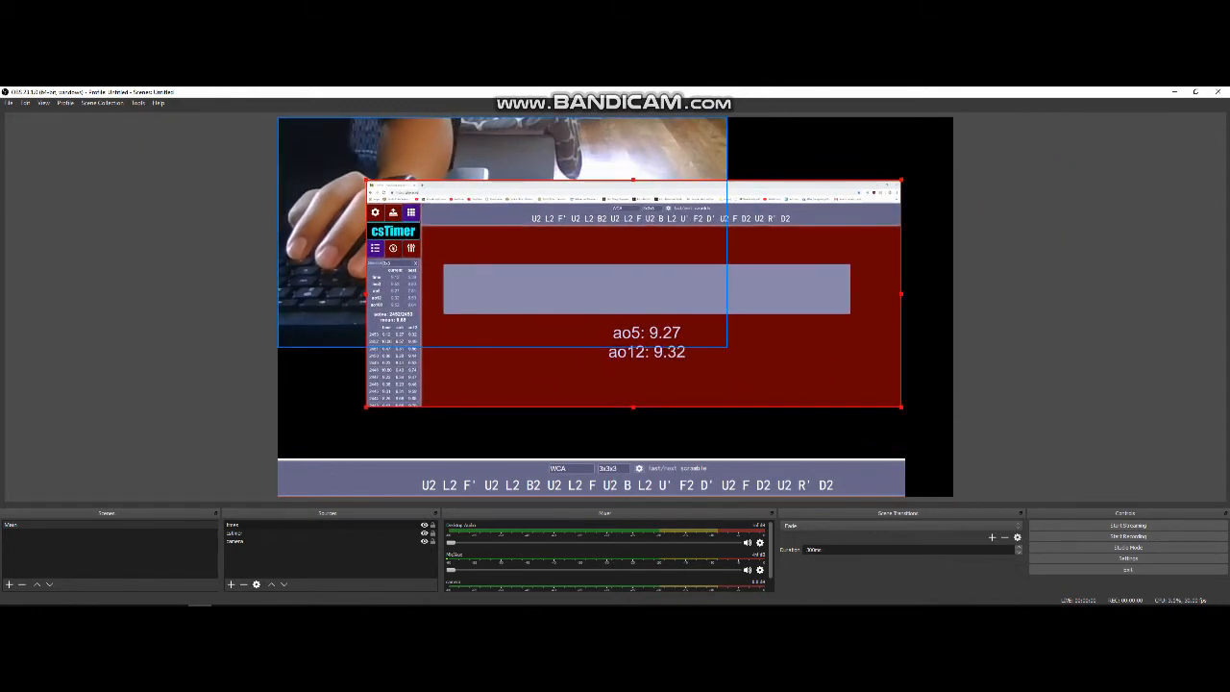
Crop the times capture to the timer display and ao5/ao12 averages, and enlarge it into the canvas's upper-right corner
{"action": "left_click_drag", "start_coordinate": [366, 180], "coordinate": [551, 252]}
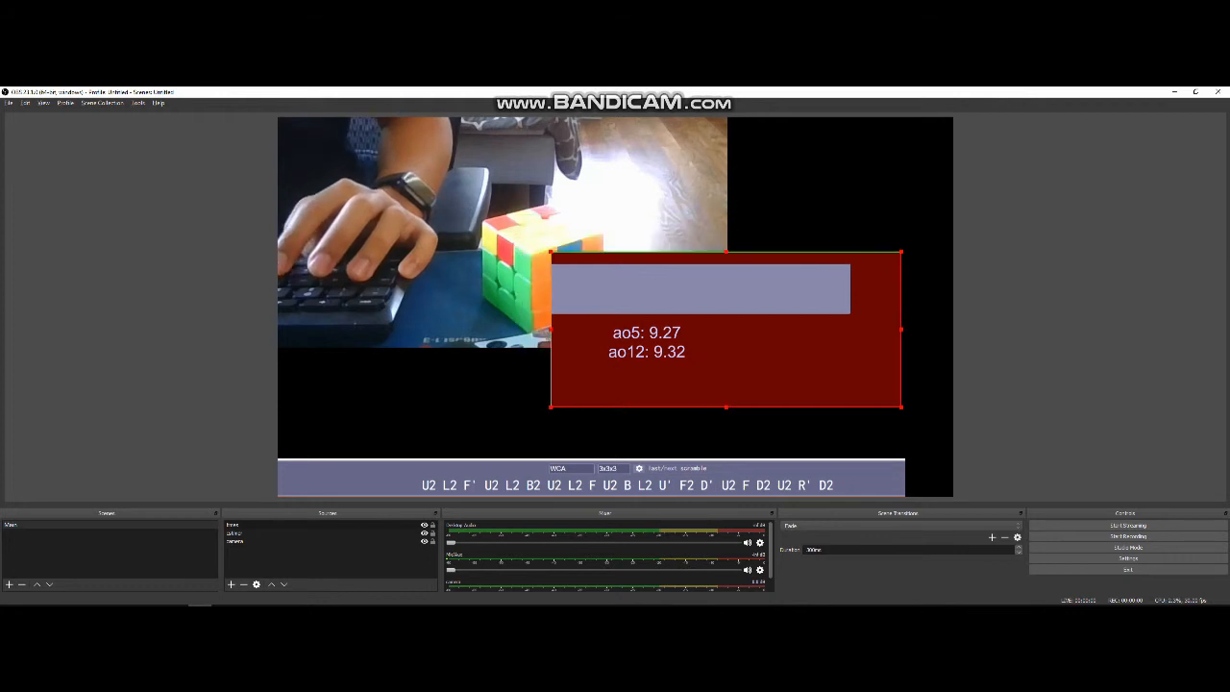
{"action": "left_click_drag", "start_coordinate": [900, 407], "coordinate": [848, 447]}
{"action": "left_click_drag", "start_coordinate": [749, 375], "coordinate": [854, 240]}
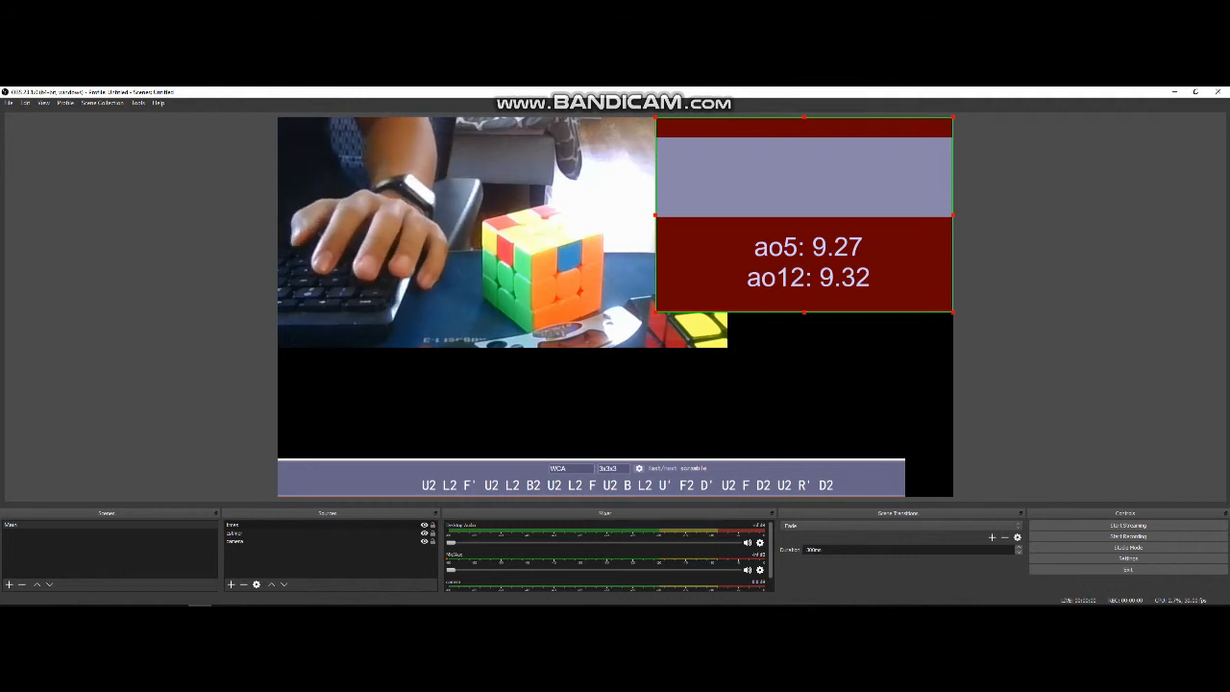
Switch to YouTube in Chrome and open the live streaming page from the channel's YouTube Studio dashboard
{"action": "key", "text": "alt+Tab"}
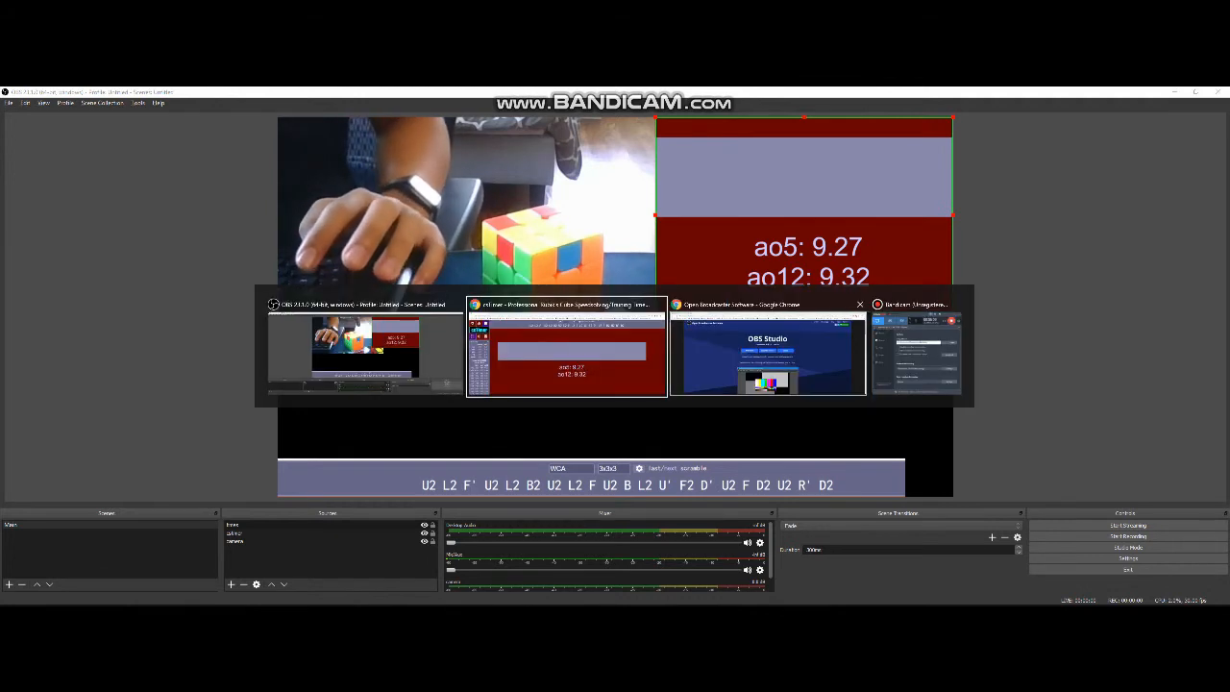
{"action": "key", "text": "alt+Tab"}
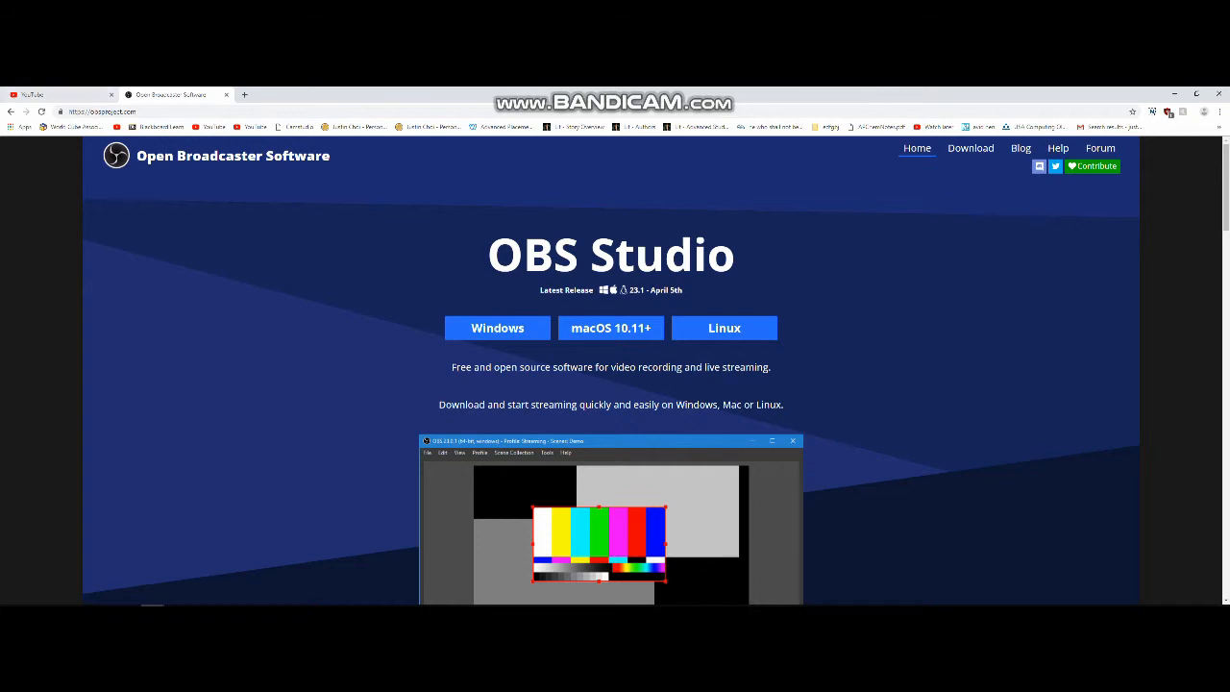
{"action": "key", "text": "ctrl+Tab"}
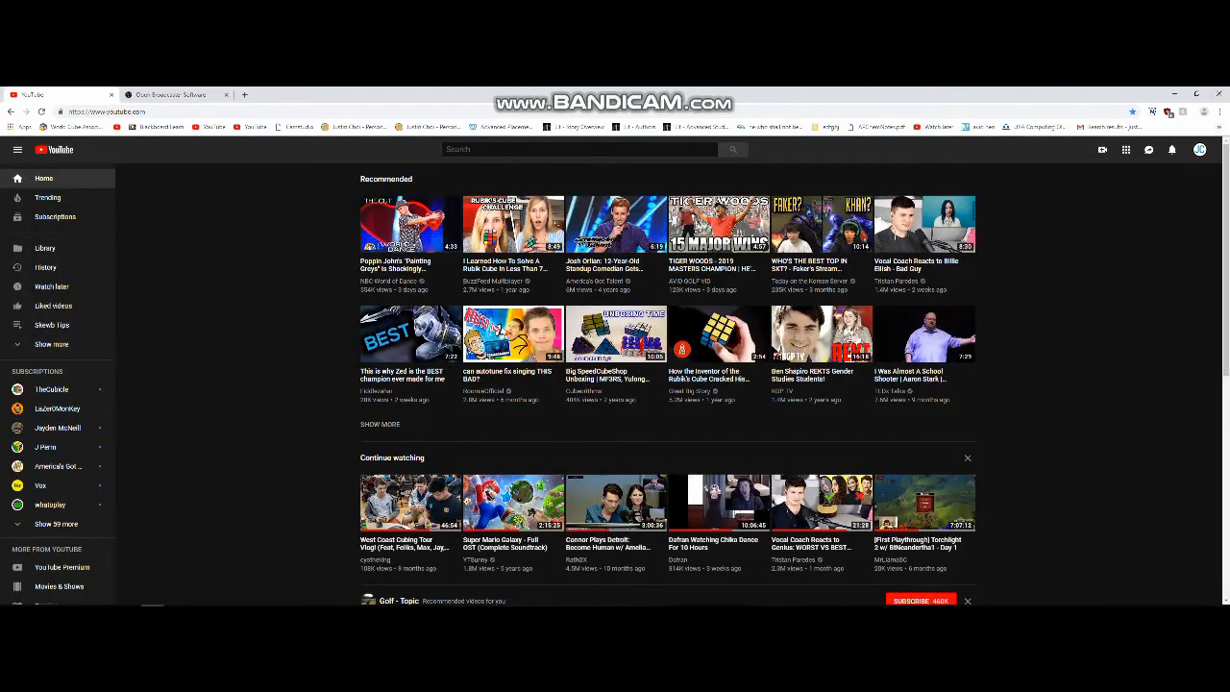
{"action": "left_click", "coordinate": [1199, 150]}
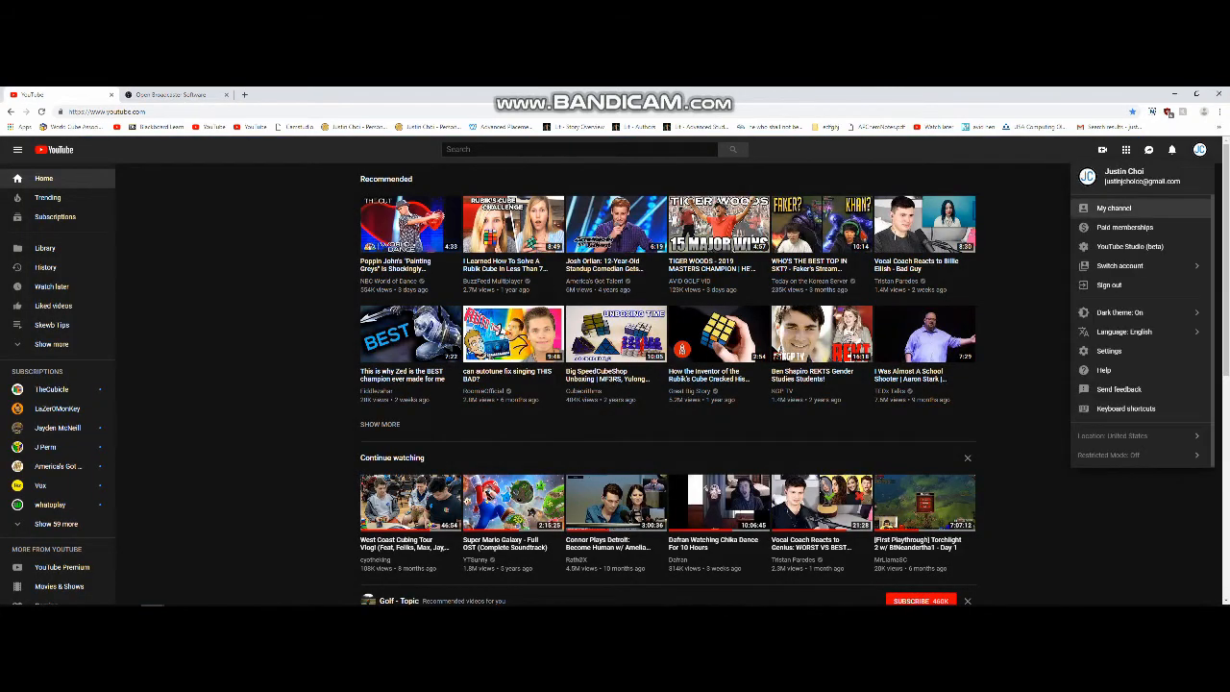
{"action": "left_click", "coordinate": [1114, 208]}
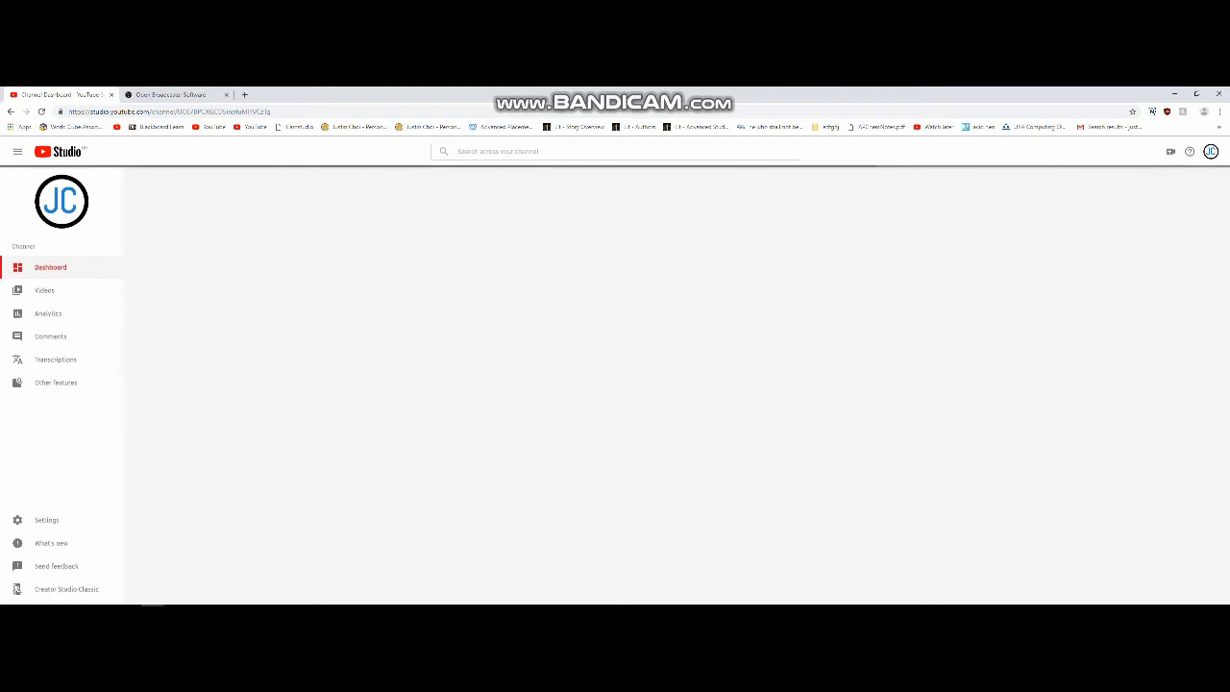
{"action": "left_click", "coordinate": [1170, 152]}
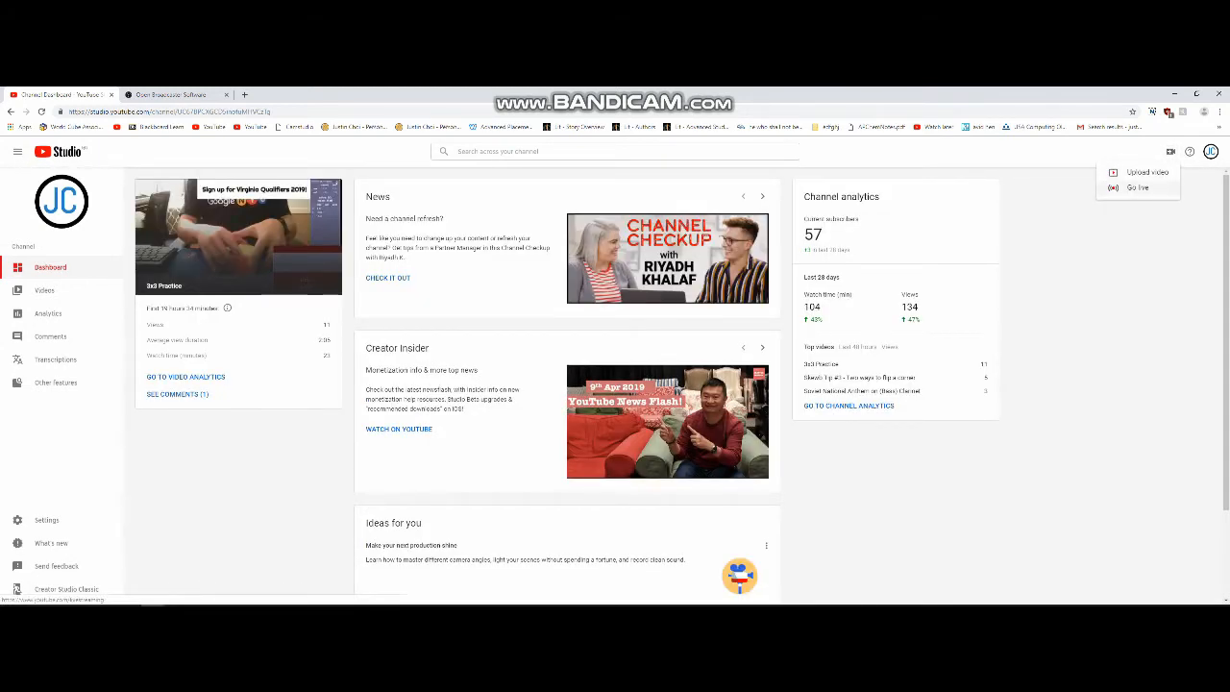
{"action": "left_click", "coordinate": [1138, 187]}
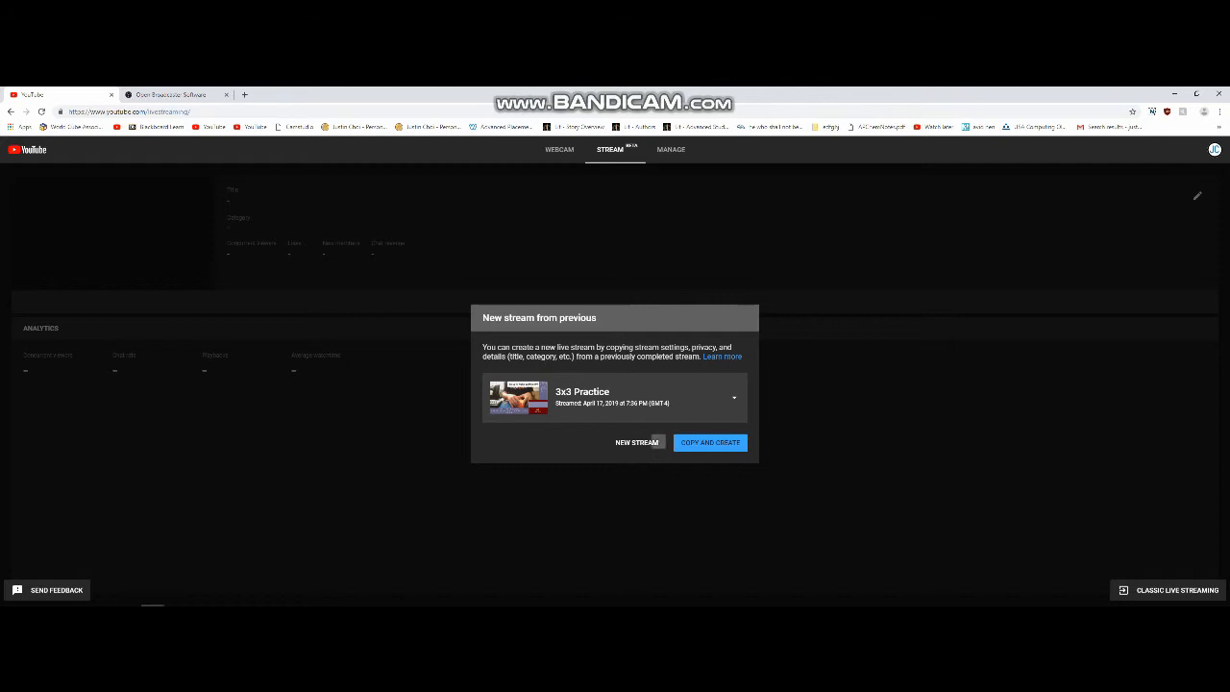
Create a new public YouTube stream titled Example with the description Test in the Entertainment category
{"action": "left_click", "coordinate": [637, 442]}
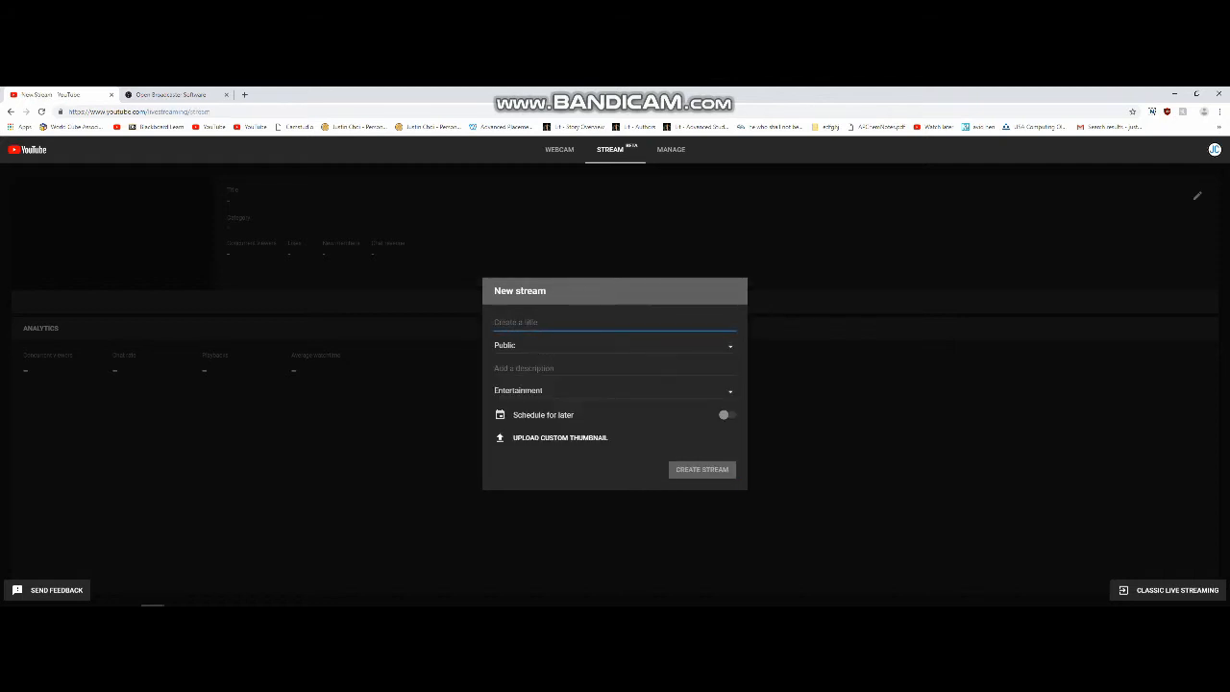
{"action": "type", "text": "Example"}
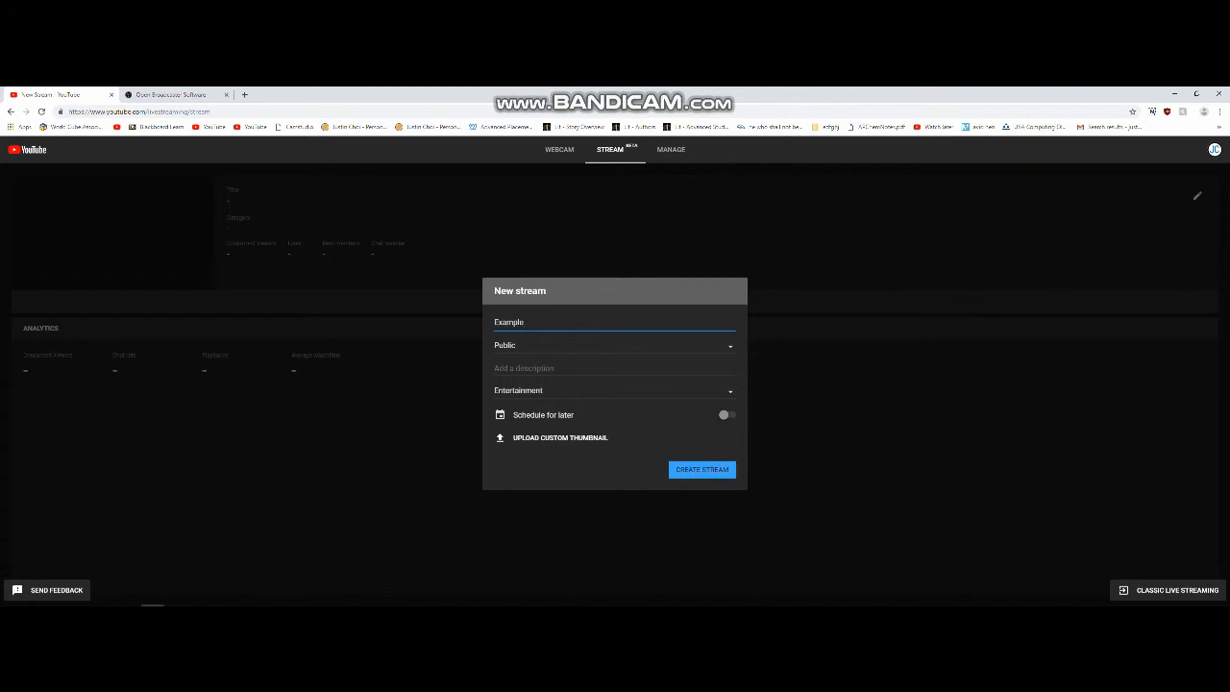
{"action": "left_click", "coordinate": [615, 346]}
{"action": "left_click", "coordinate": [559, 291]}
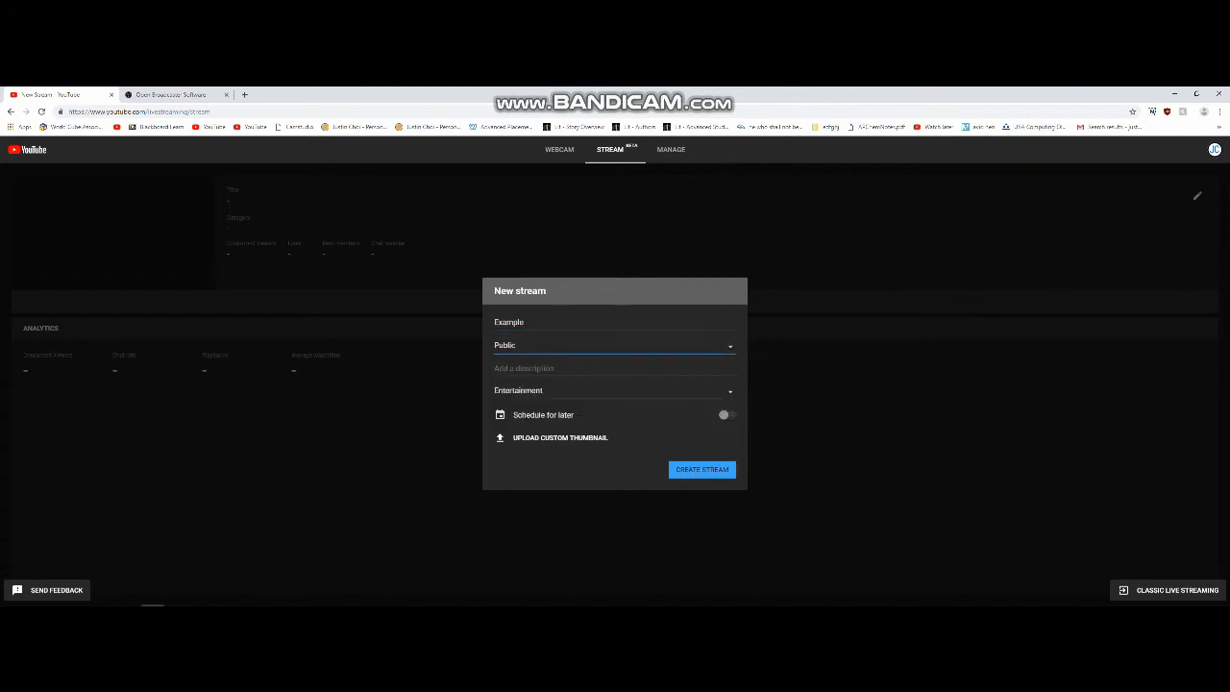
{"action": "left_click", "coordinate": [615, 369]}
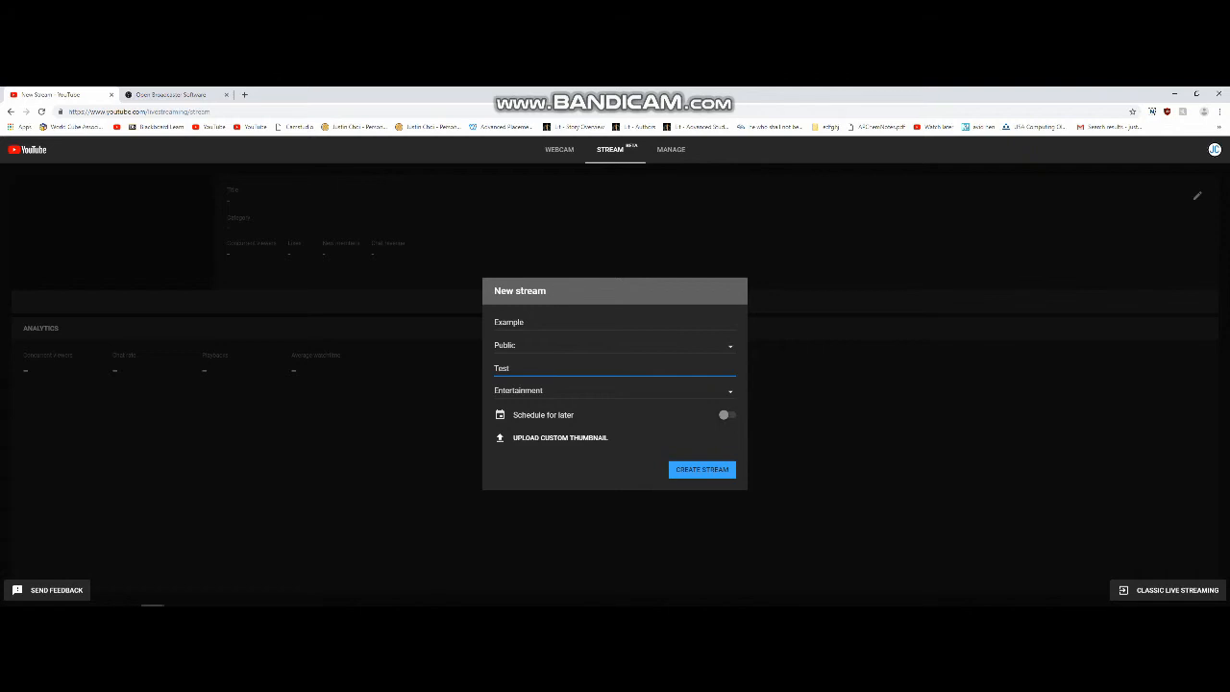
{"action": "left_click", "coordinate": [726, 469]}
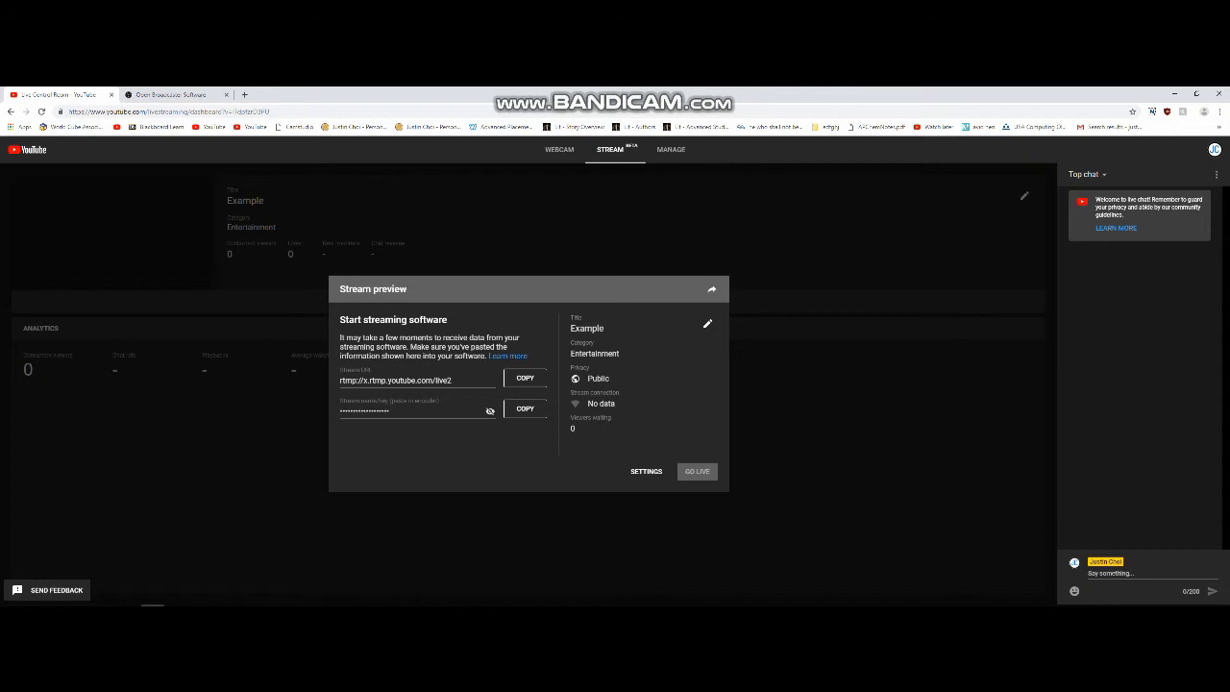
Copy the stream key from the YouTube stream preview, and switch to OBS Studio's stream settings
{"action": "left_click", "coordinate": [525, 408]}
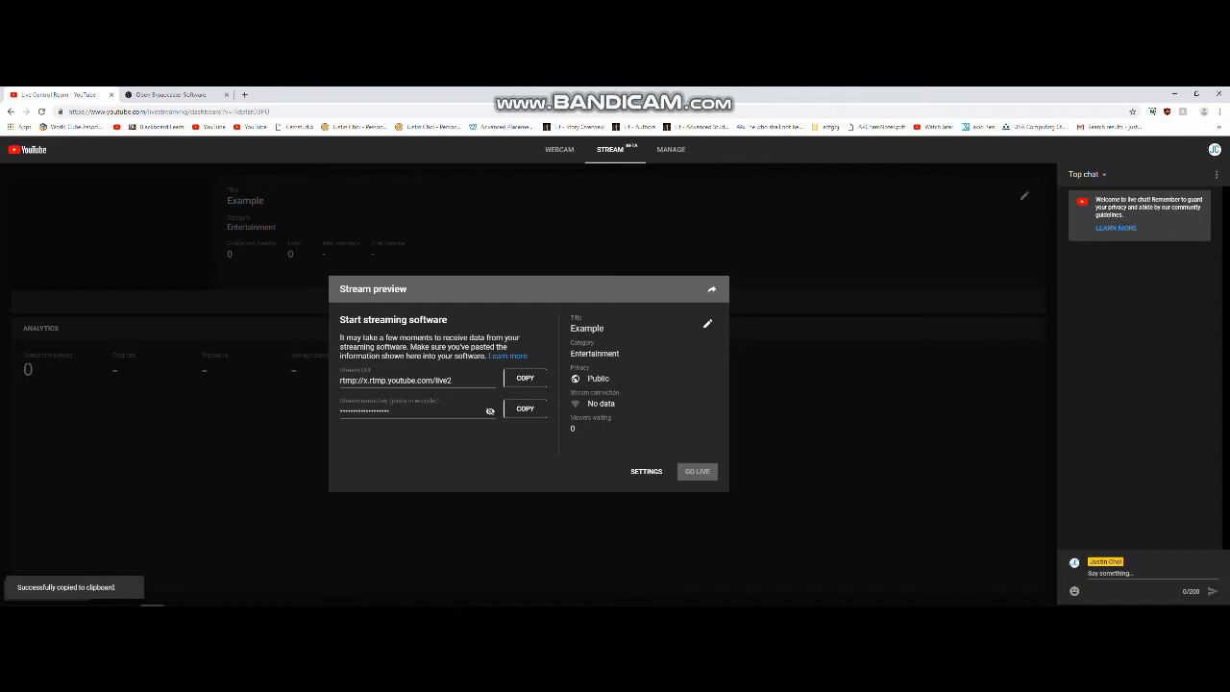
{"action": "key", "text": "alt+Tab"}
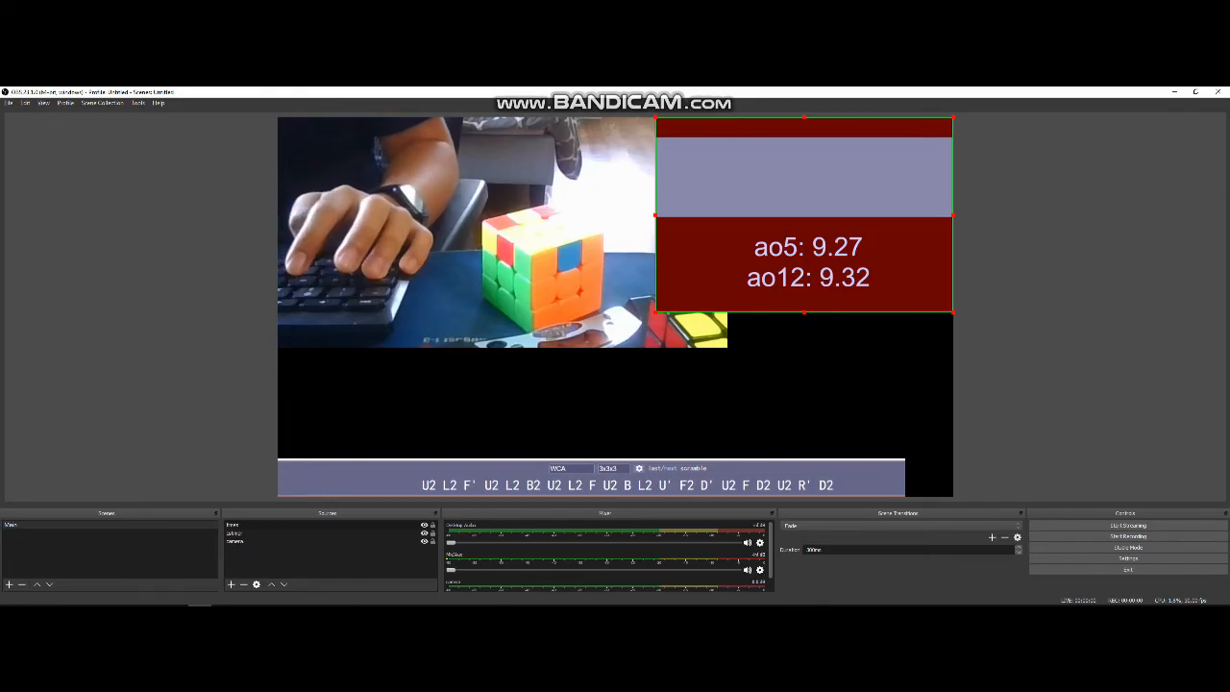
{"action": "left_click", "coordinate": [8, 103]}
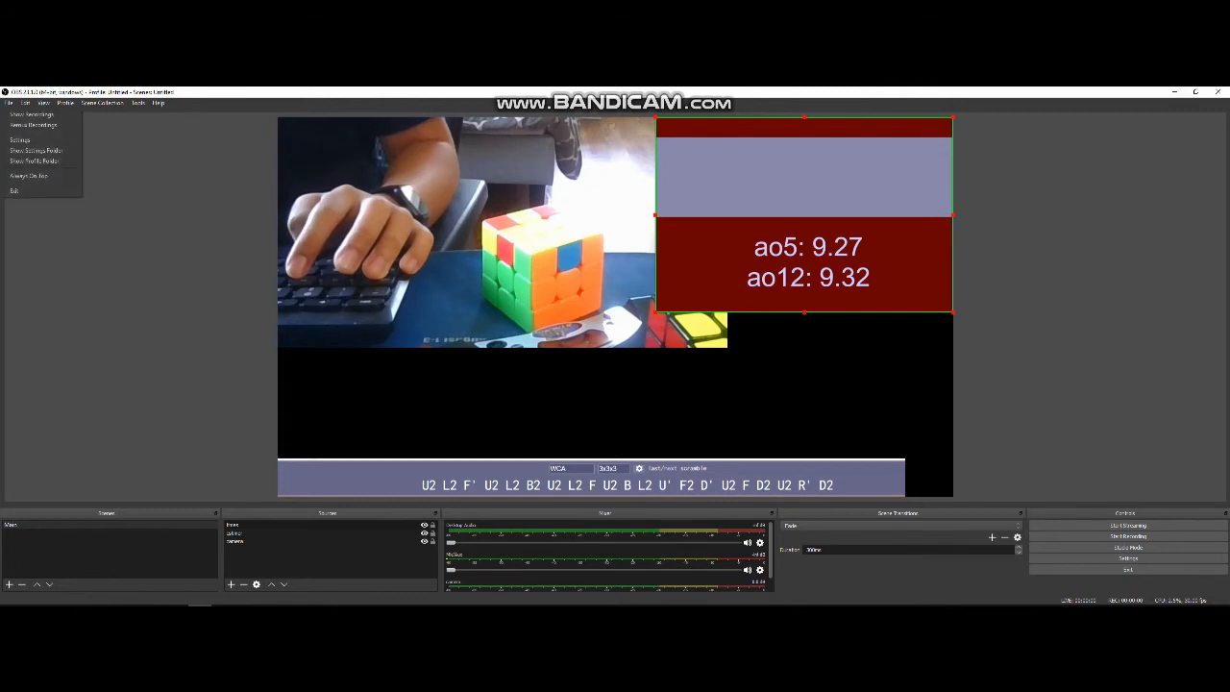
{"action": "left_click", "coordinate": [34, 140]}
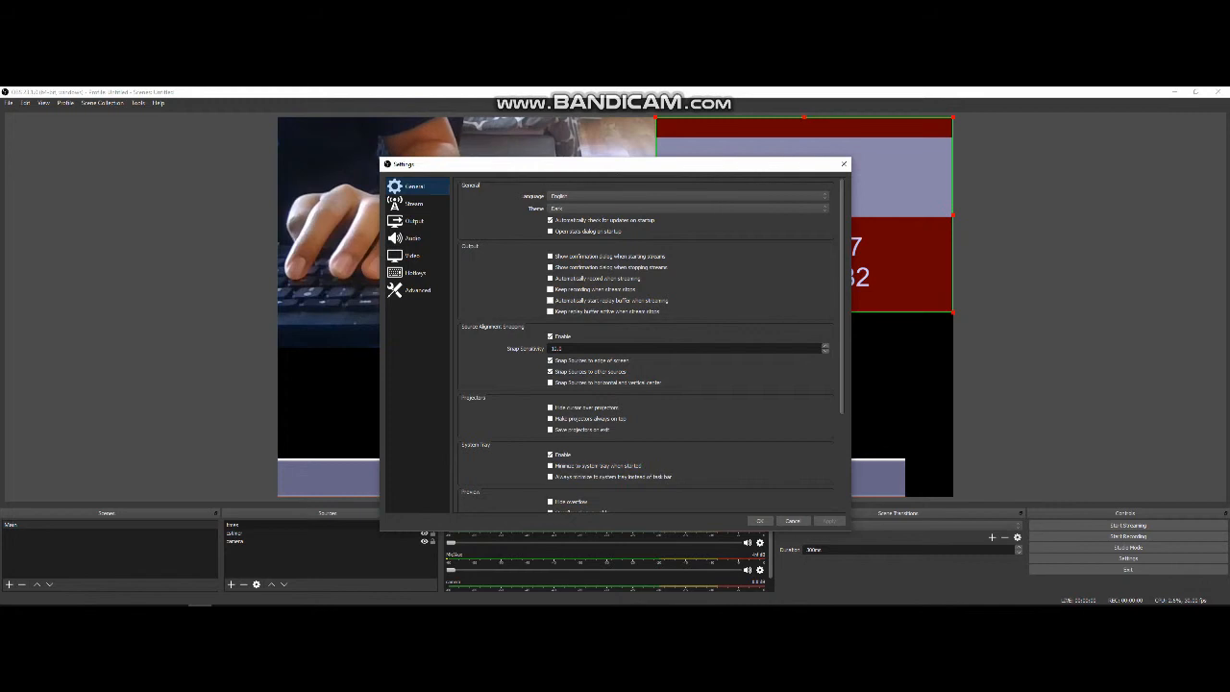
{"action": "left_click", "coordinate": [414, 204]}
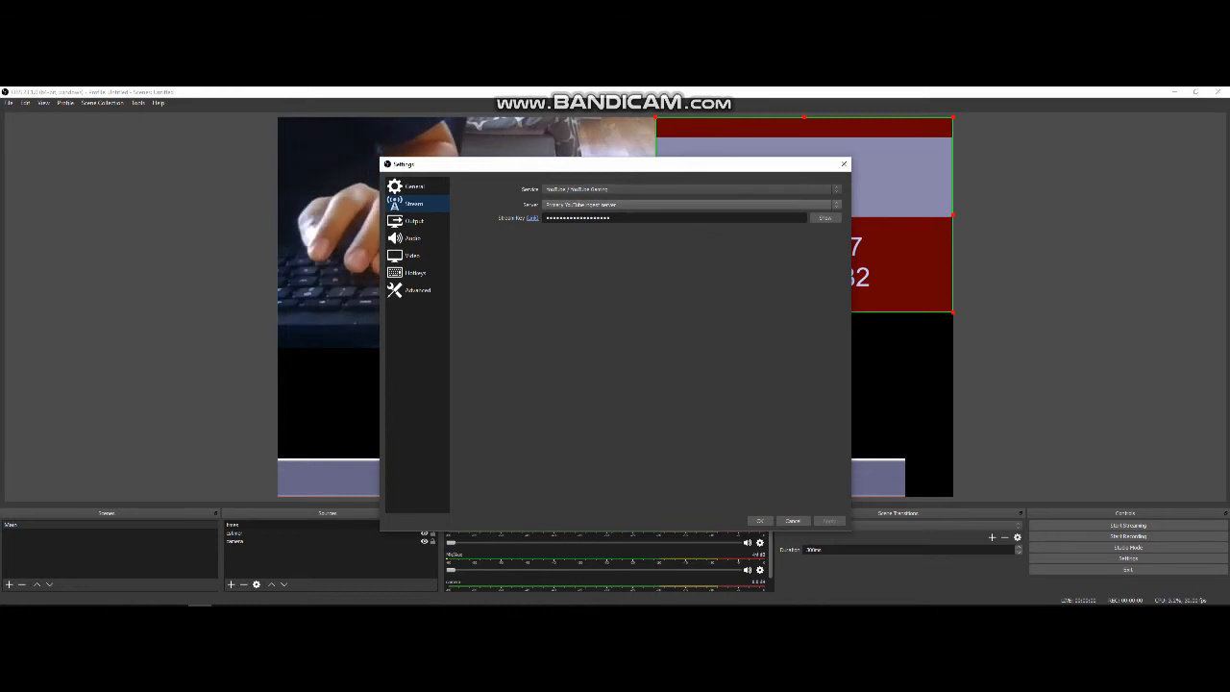
Choose YouTube / YouTube Gaming as the streaming service and the Primary YouTube ingest server
{"action": "left_click", "coordinate": [690, 190]}
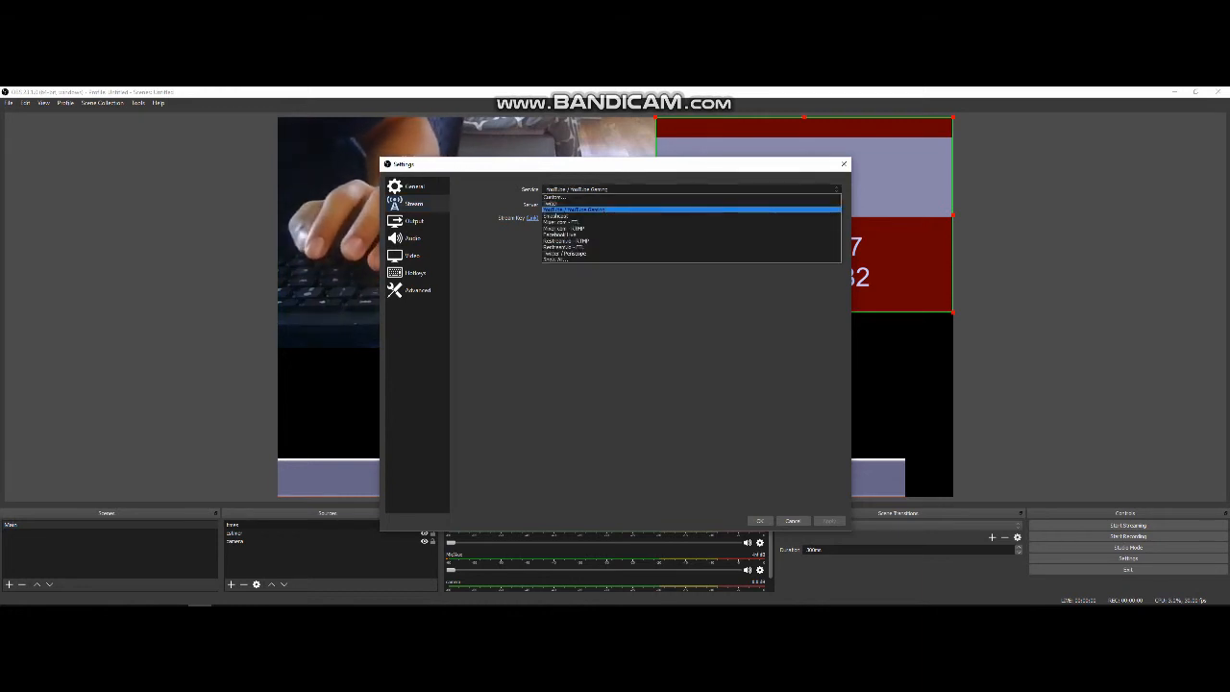
{"action": "left_click", "coordinate": [615, 209]}
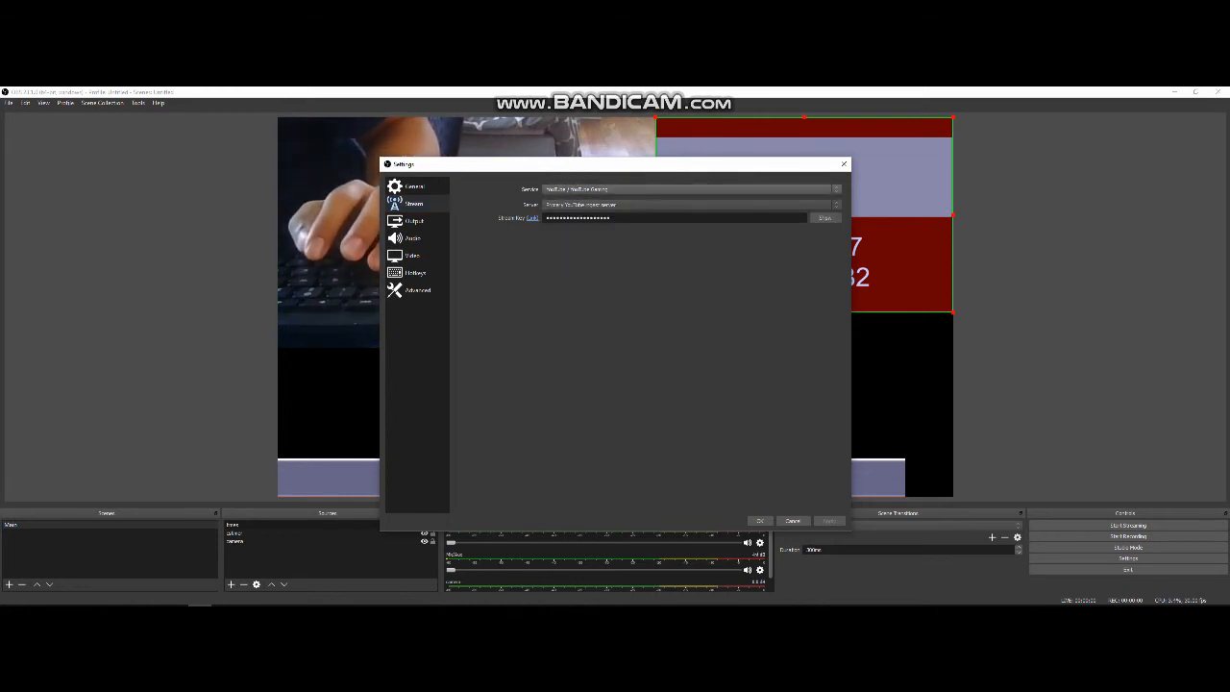
{"action": "left_click", "coordinate": [690, 205]}
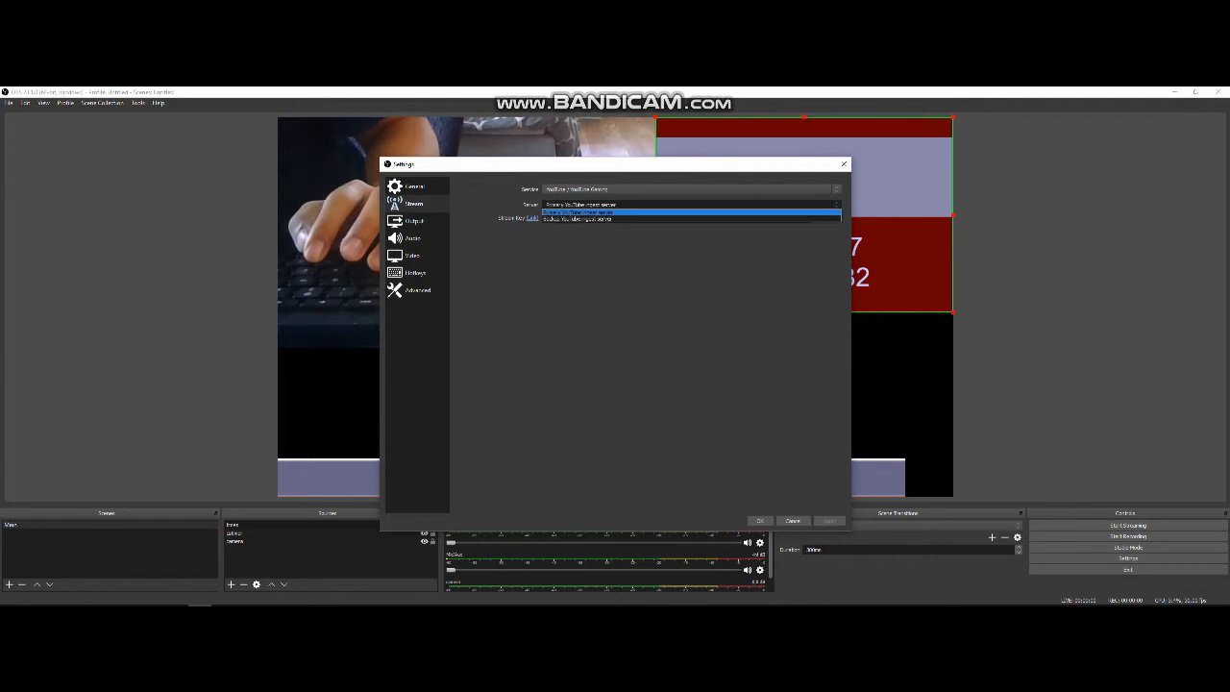
{"action": "left_click", "coordinate": [615, 212]}
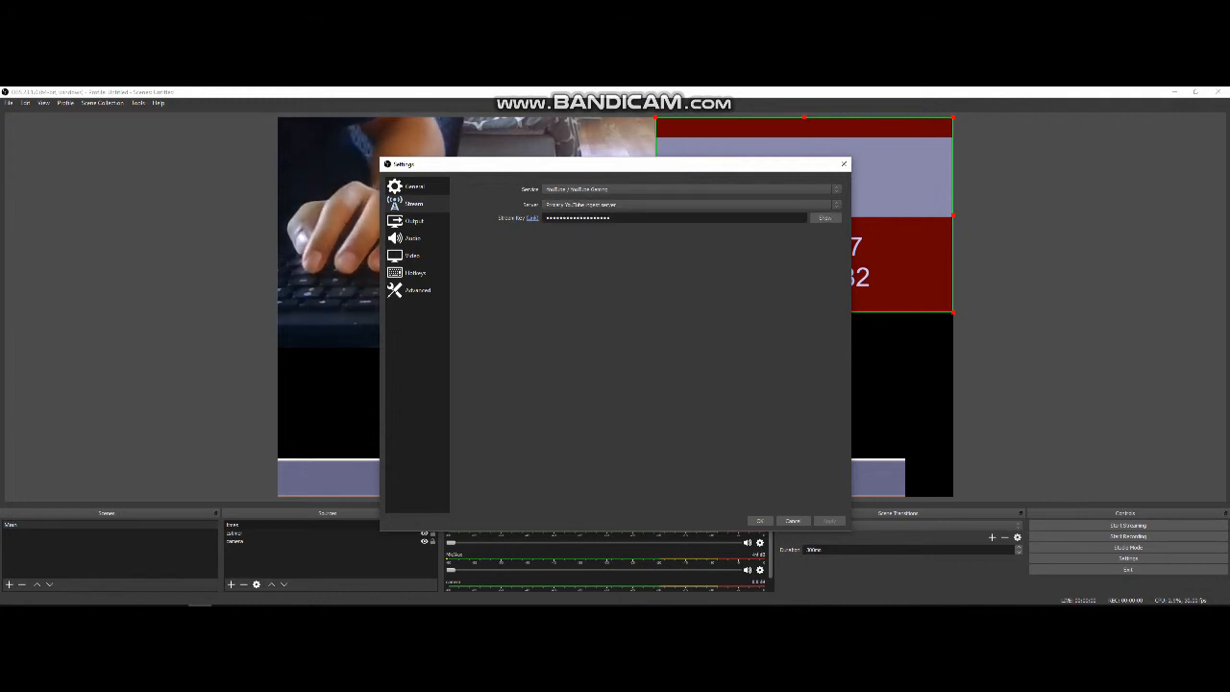
Replace the stream key with the one copied from YouTube, and apply the stream settings
{"action": "key", "text": "ctrl+a"}
{"action": "key", "text": "BackSpace"}
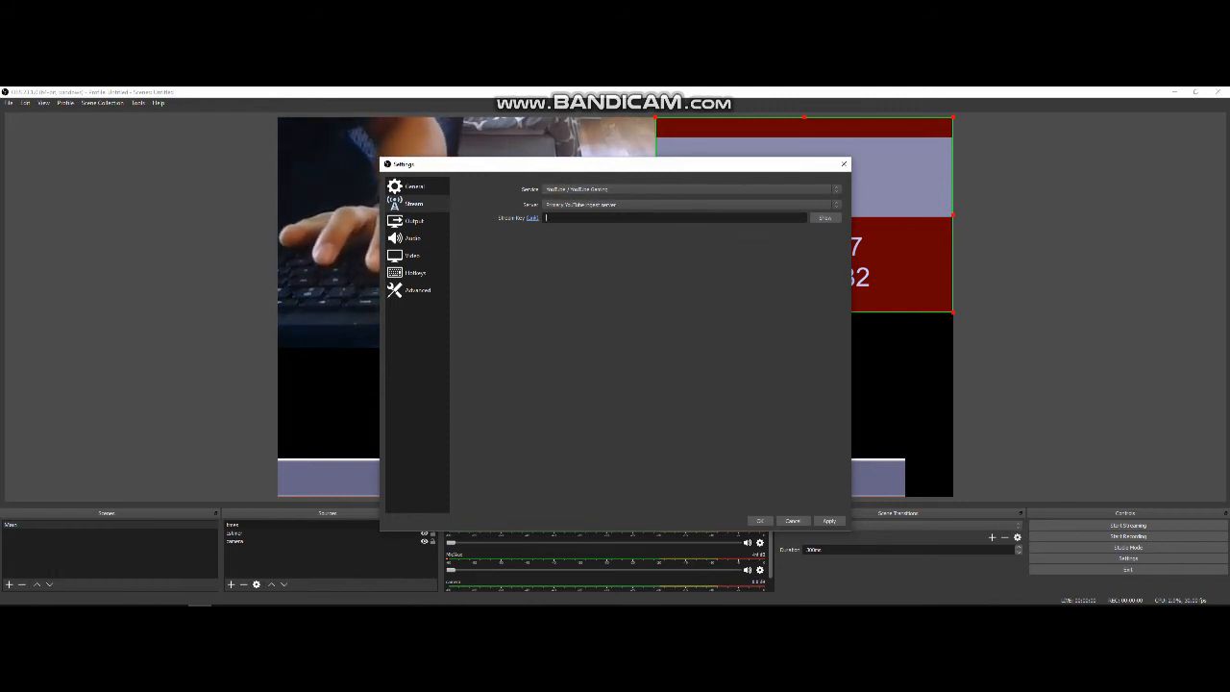
{"action": "key", "text": "ctrl+v"}
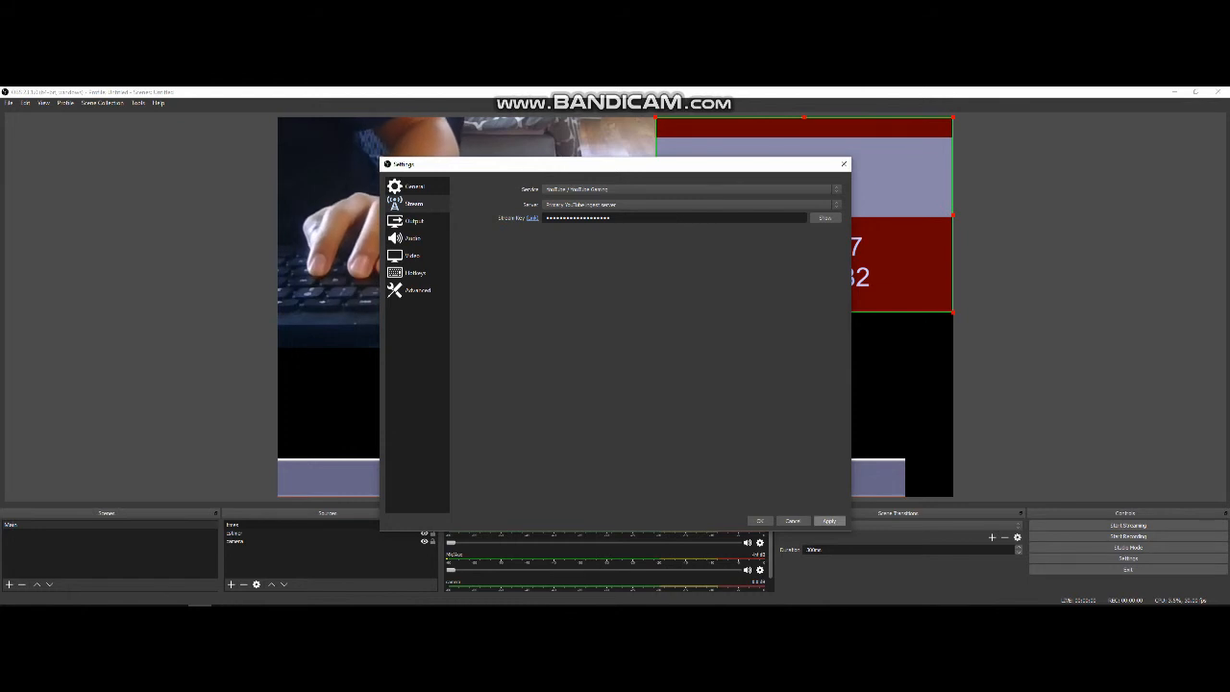
{"action": "left_click", "coordinate": [828, 519]}
{"action": "left_click", "coordinate": [759, 520]}
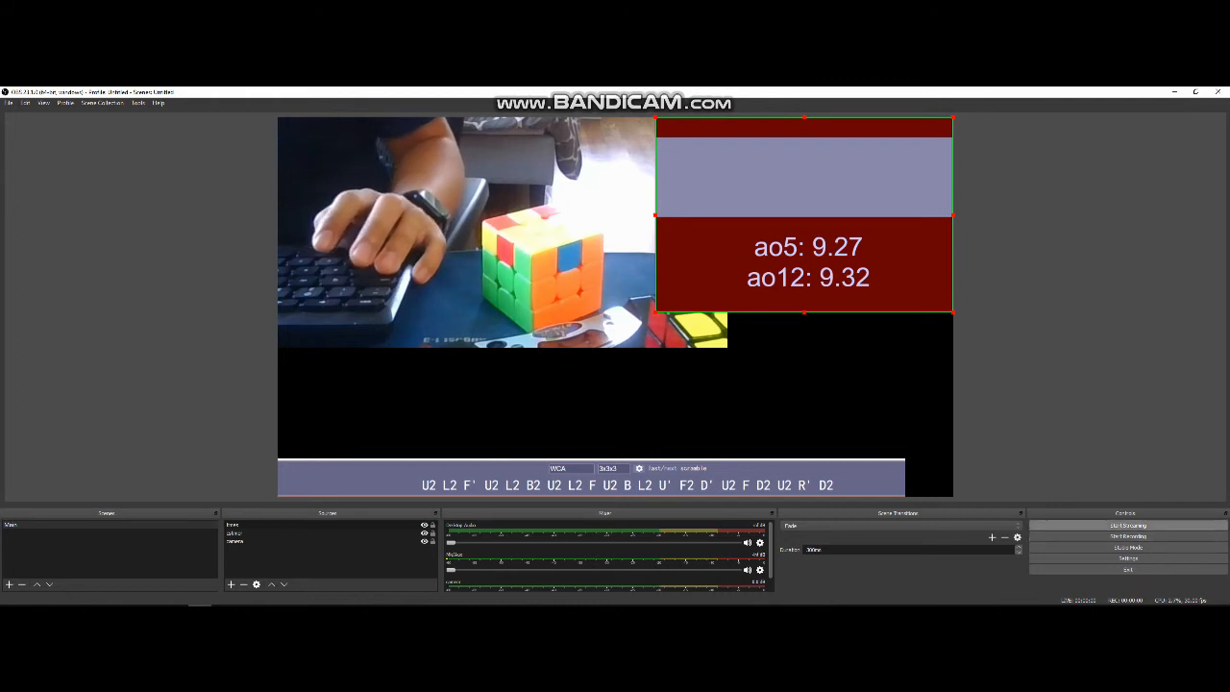
Start streaming from OBS Studio, and switch back to the YouTube stream preview in Chrome
{"action": "left_click", "coordinate": [1128, 525]}
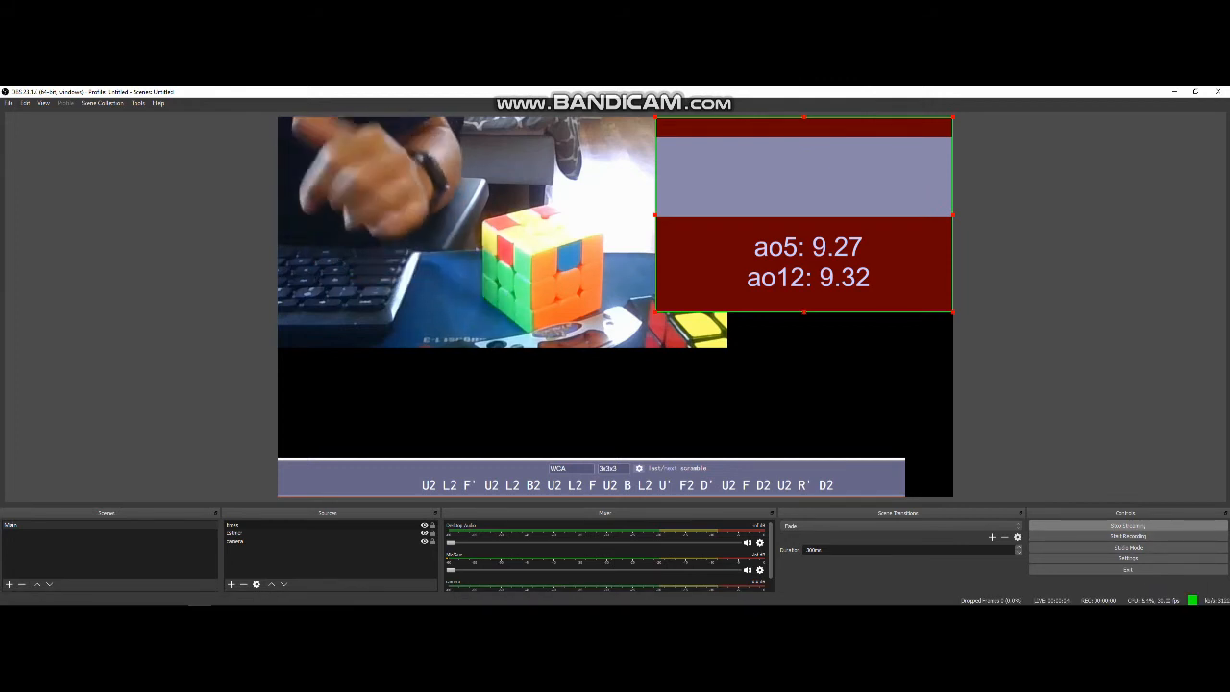
{"action": "key", "text": "alt+Tab"}
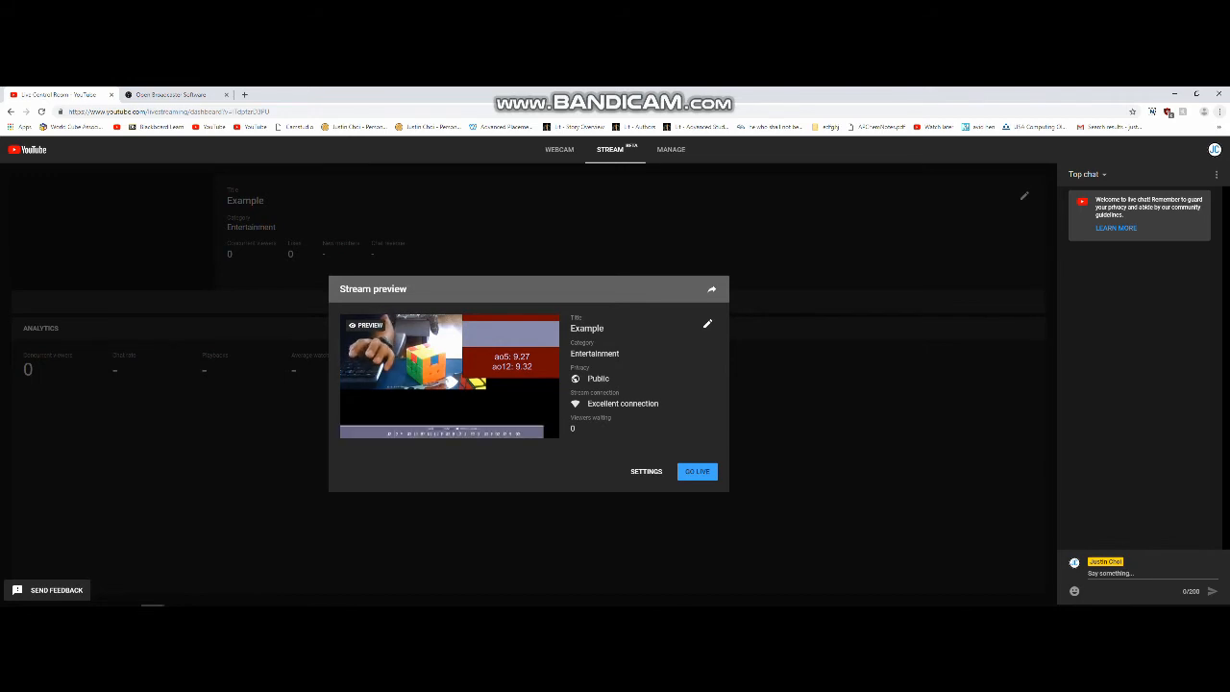
Review the YouTube stream's setup options, such as DVR, latency and added delay, and discard any changes
{"action": "left_click", "coordinate": [645, 471]}
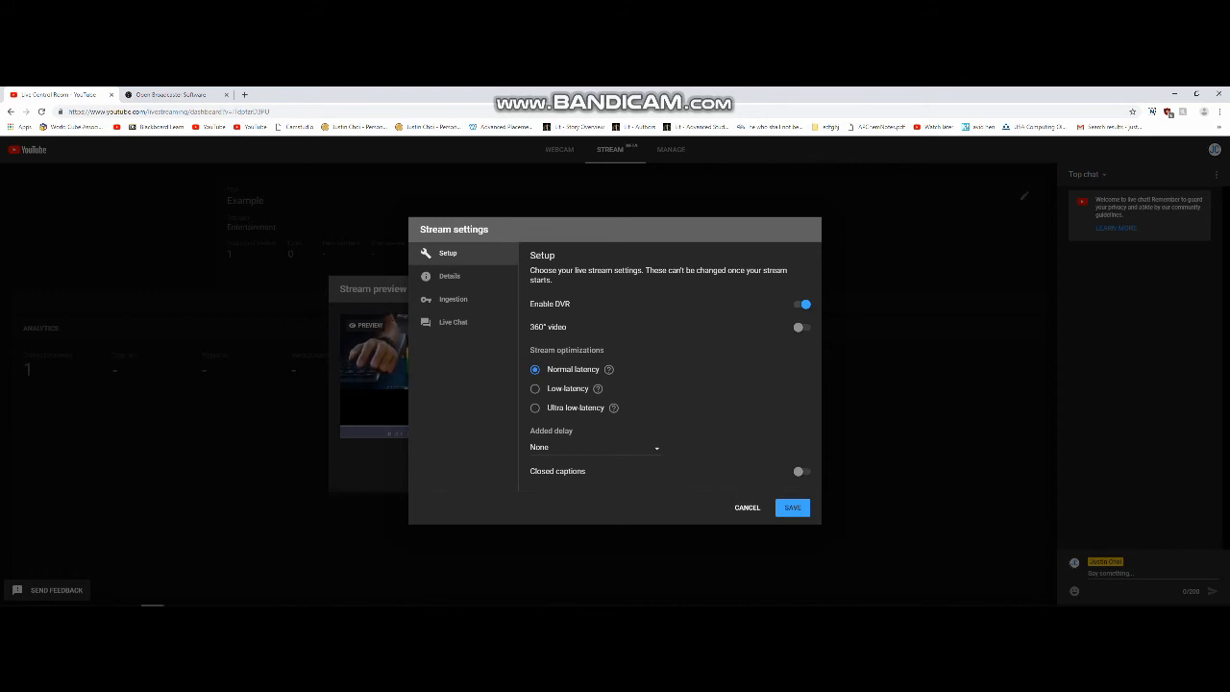
{"action": "left_click", "coordinate": [747, 508]}
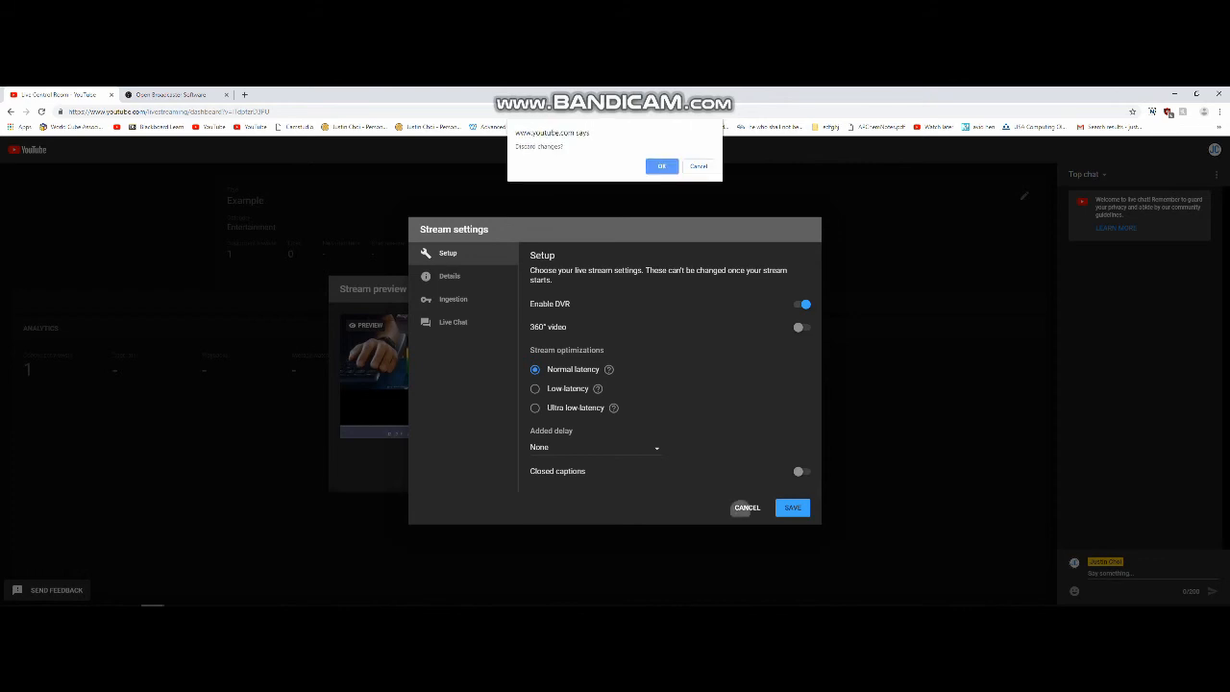
{"action": "key", "text": "Return"}
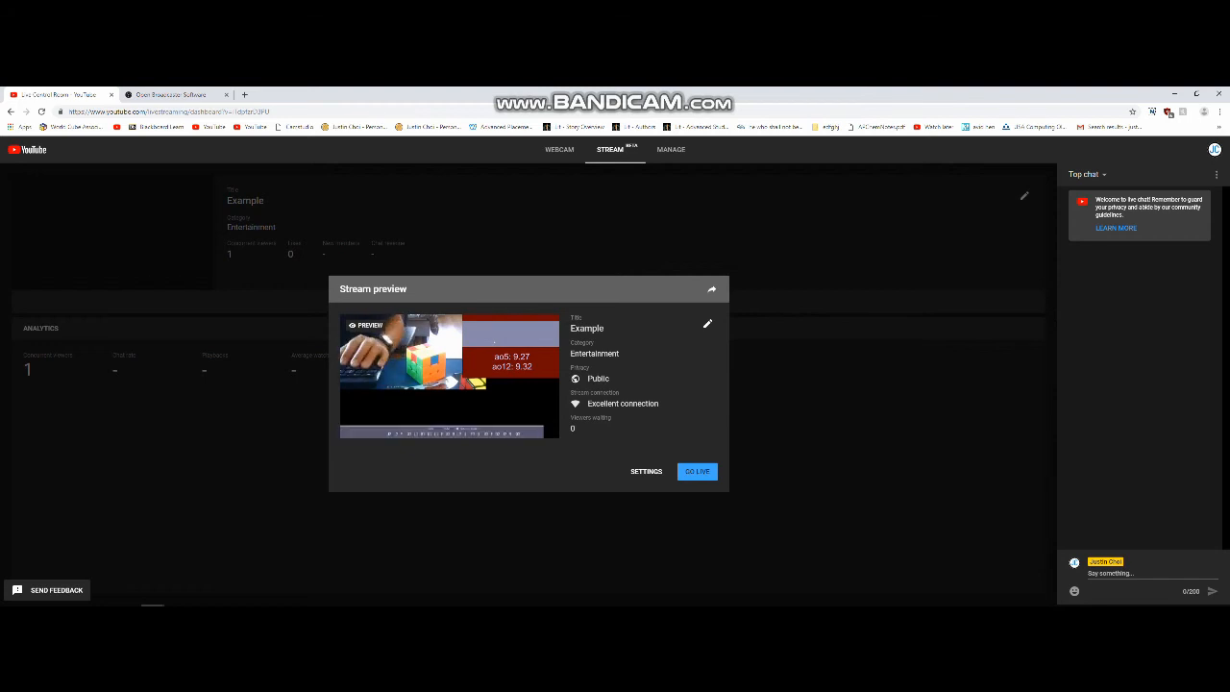
Take the Example stream live on YouTube, and change its chat view to Live chat
{"action": "left_click", "coordinate": [698, 472]}
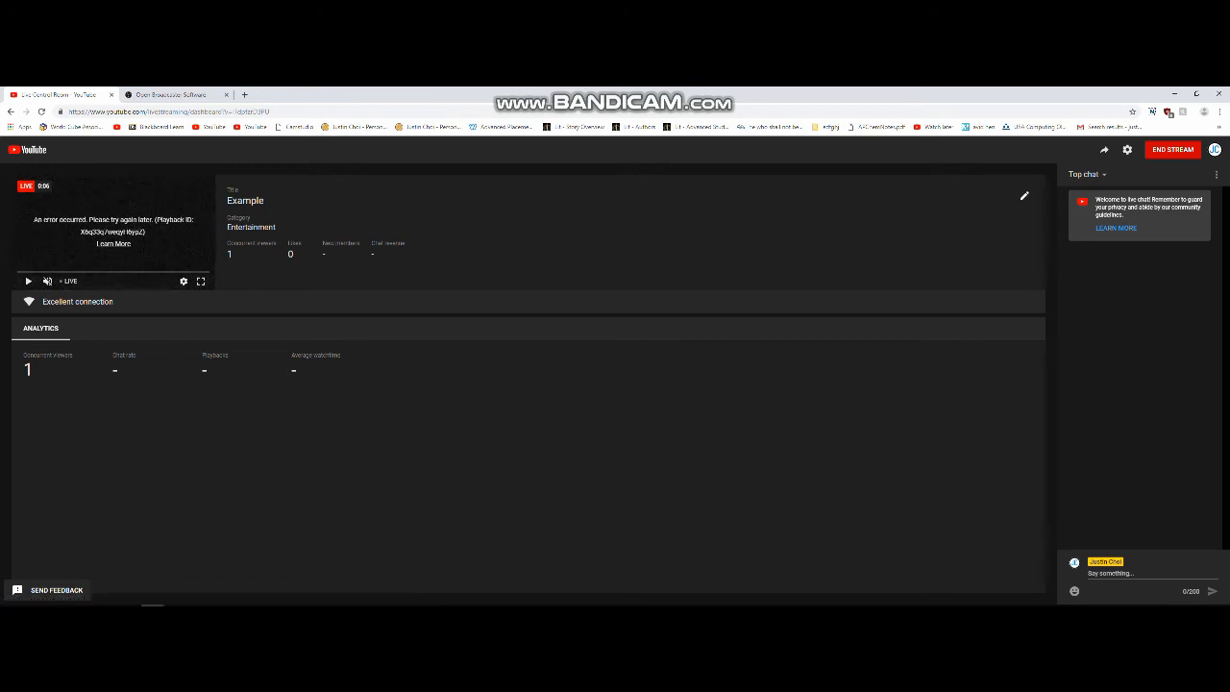
{"action": "key", "text": "alt+Tab"}
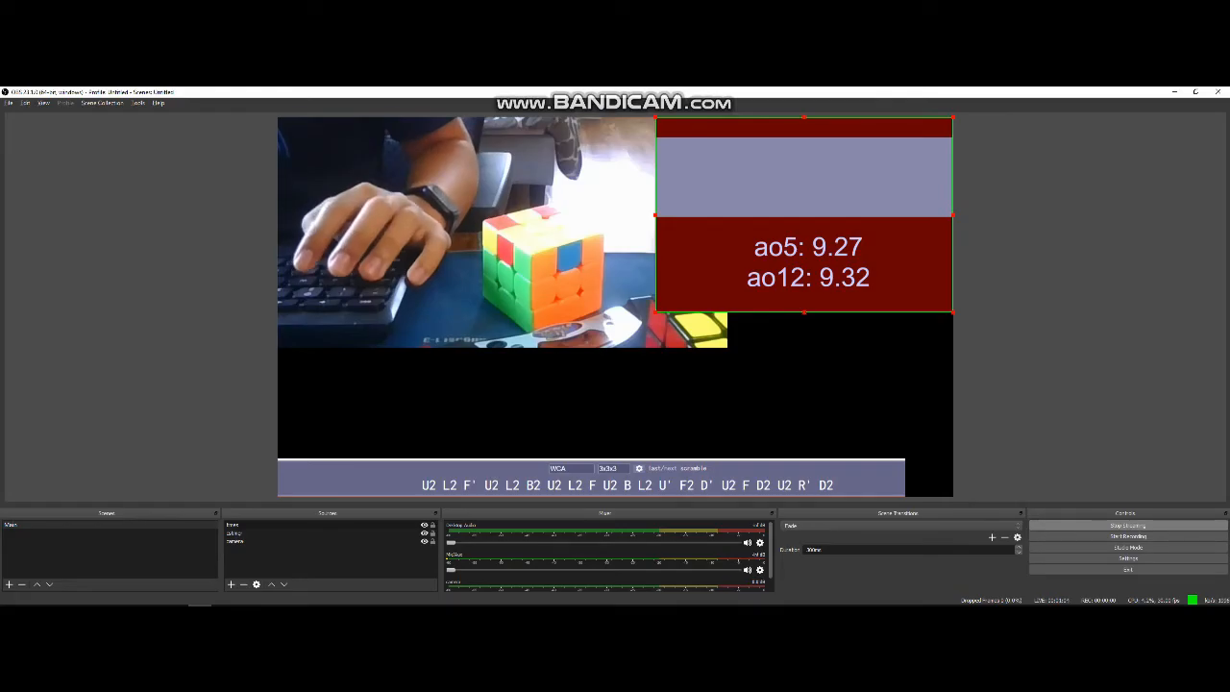
{"action": "key", "text": "alt+Tab"}
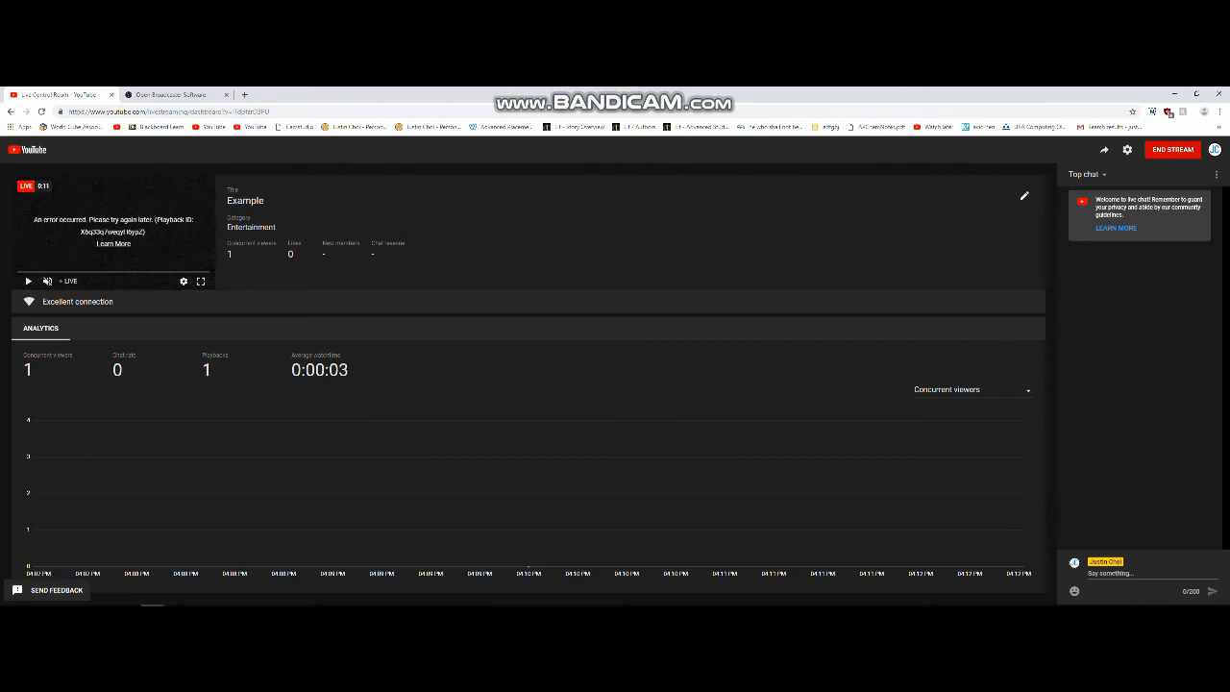
{"action": "left_click", "coordinate": [1086, 174]}
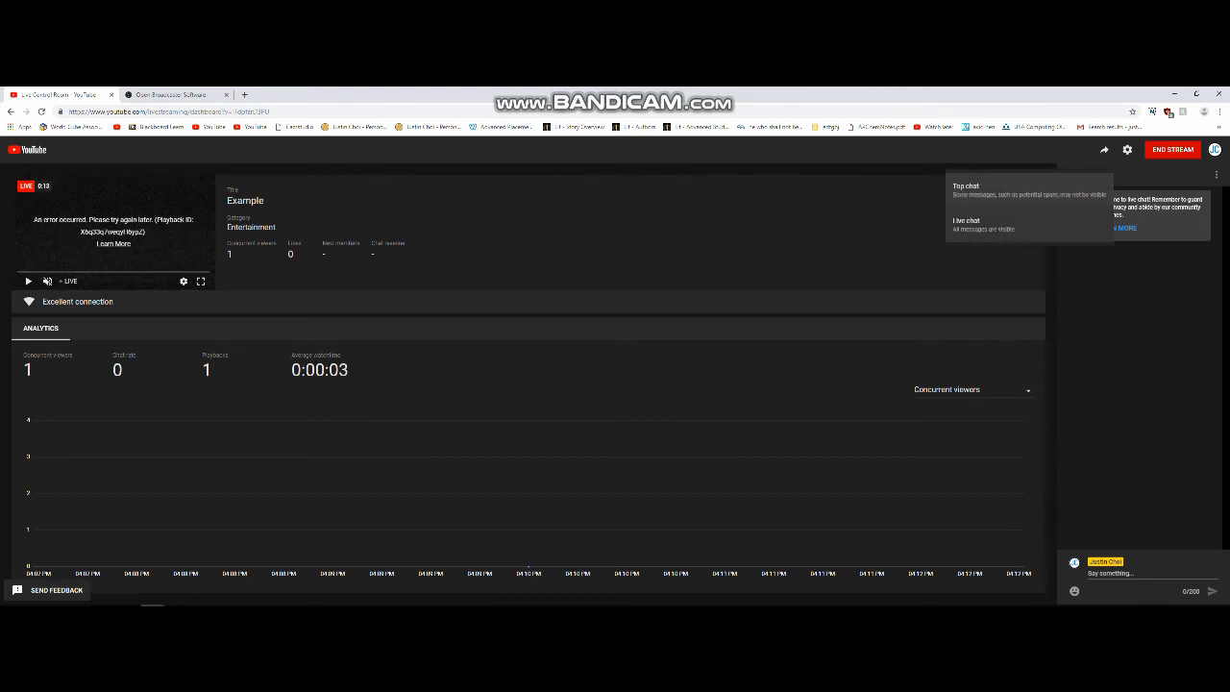
{"action": "left_click", "coordinate": [980, 216]}
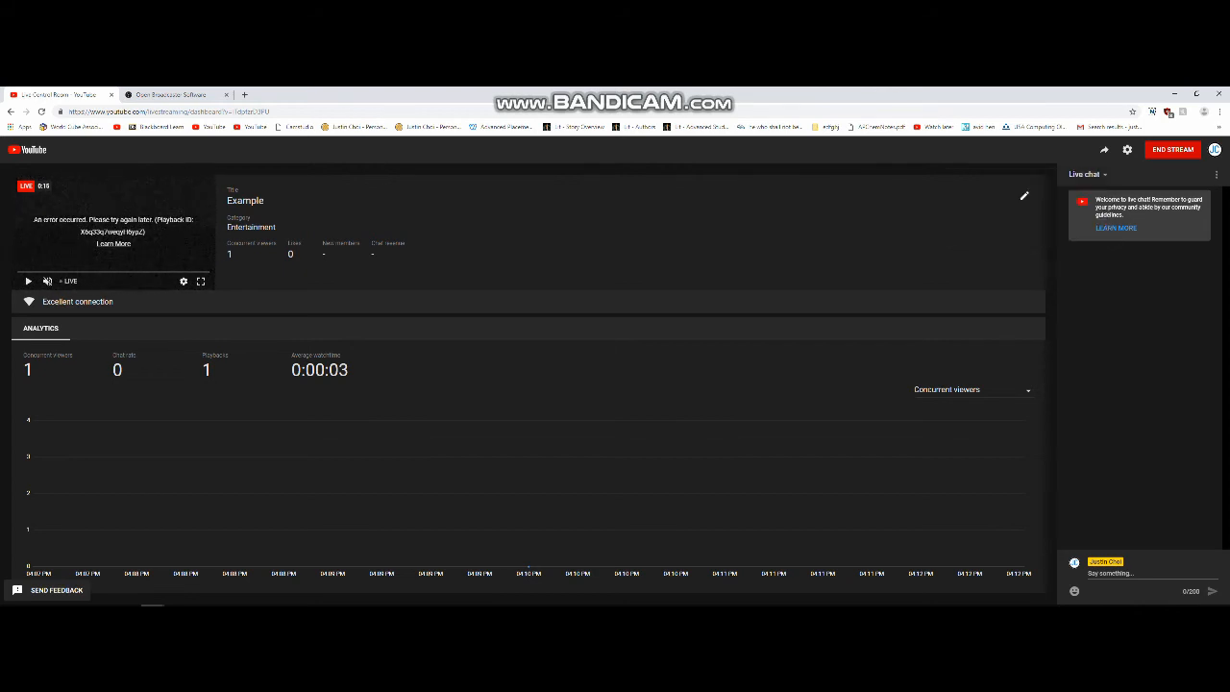
End the Example live stream, dismiss its summary, and close the control room tab
{"action": "left_click", "coordinate": [1178, 150]}
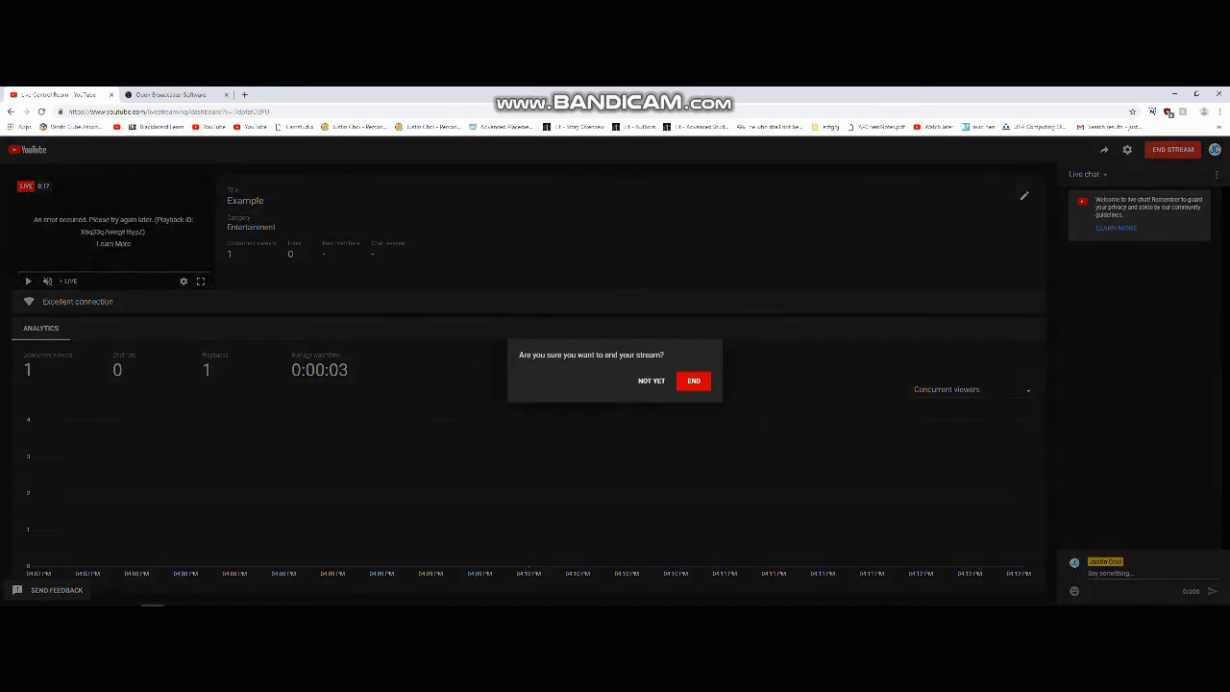
{"action": "left_click", "coordinate": [694, 382]}
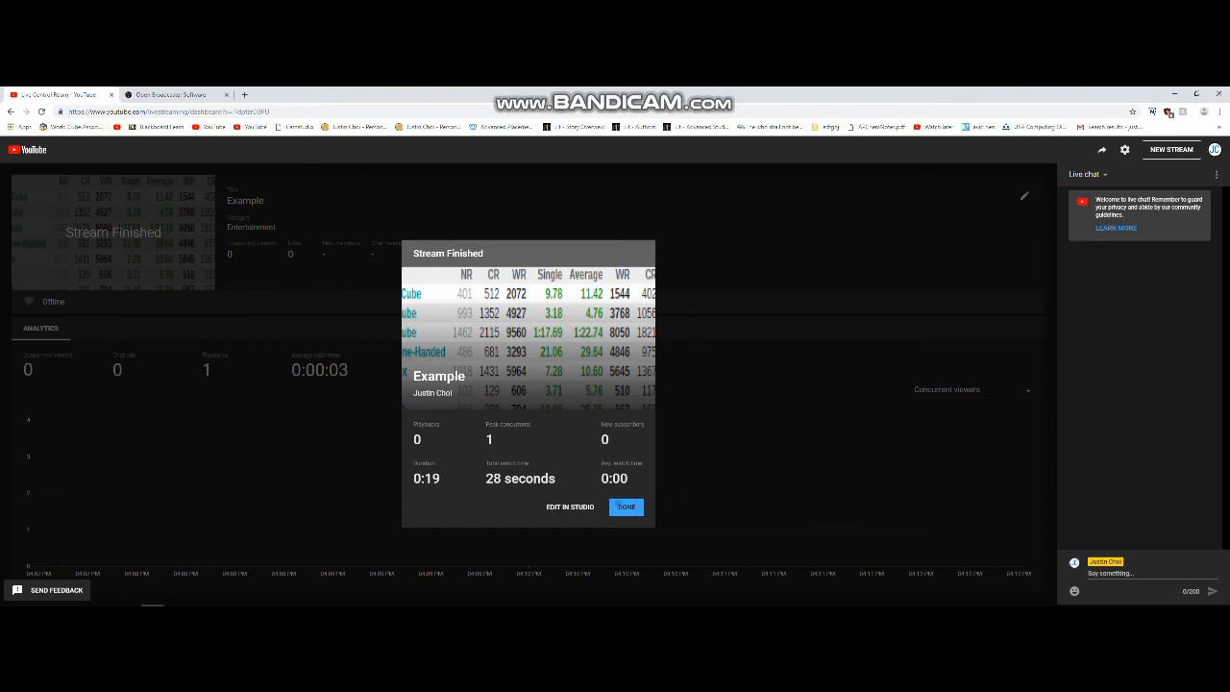
{"action": "left_click", "coordinate": [621, 505]}
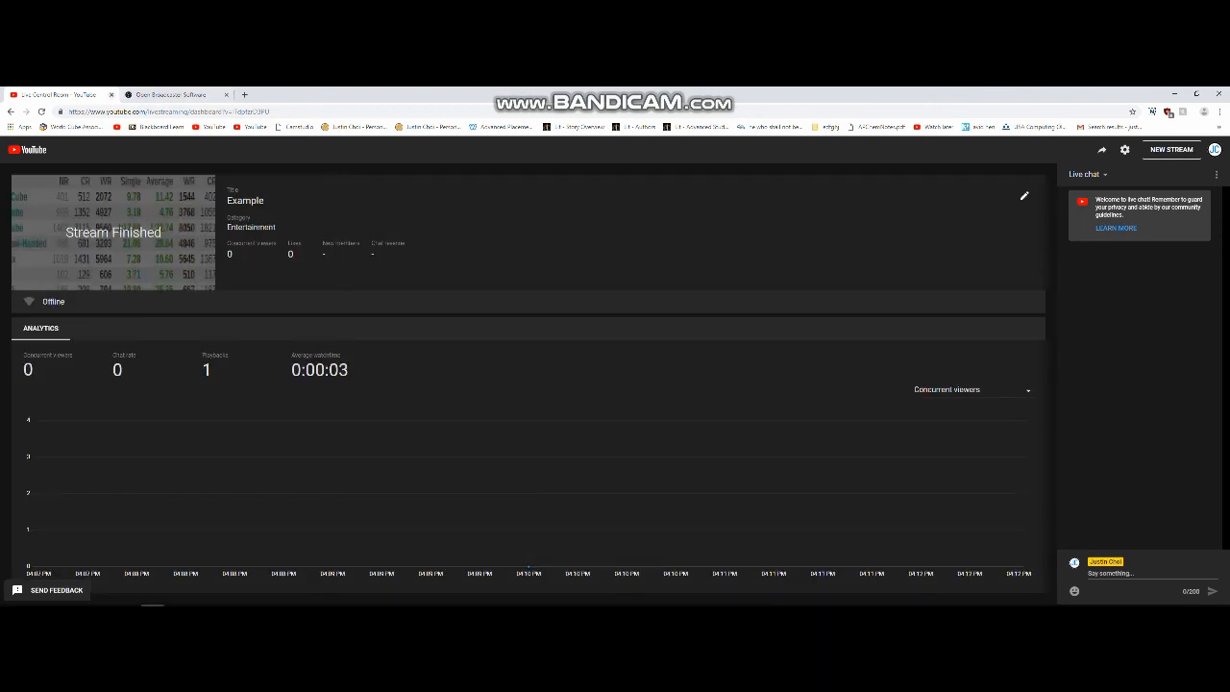
{"action": "key", "text": "ctrl+w"}
Switch to OBS Studio and add an Audio Input Capture source named audio to the scene
{"action": "key", "text": "alt+Tab"}
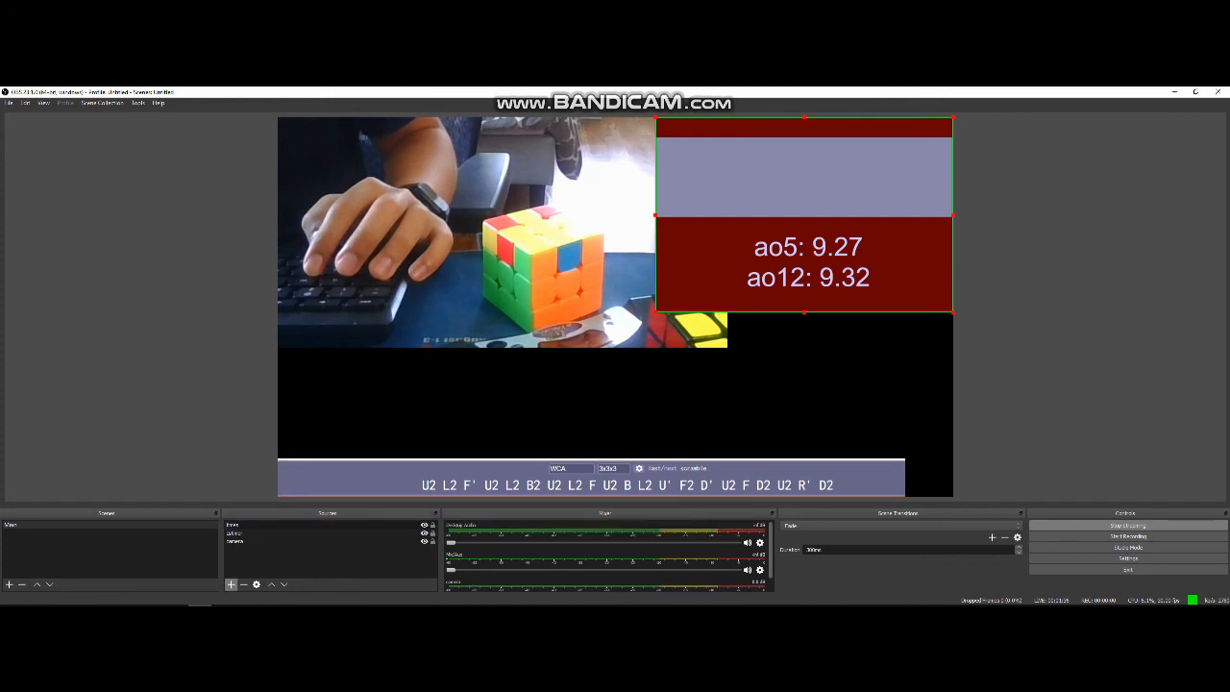
{"action": "left_click", "coordinate": [230, 584]}
{"action": "left_click", "coordinate": [271, 406]}
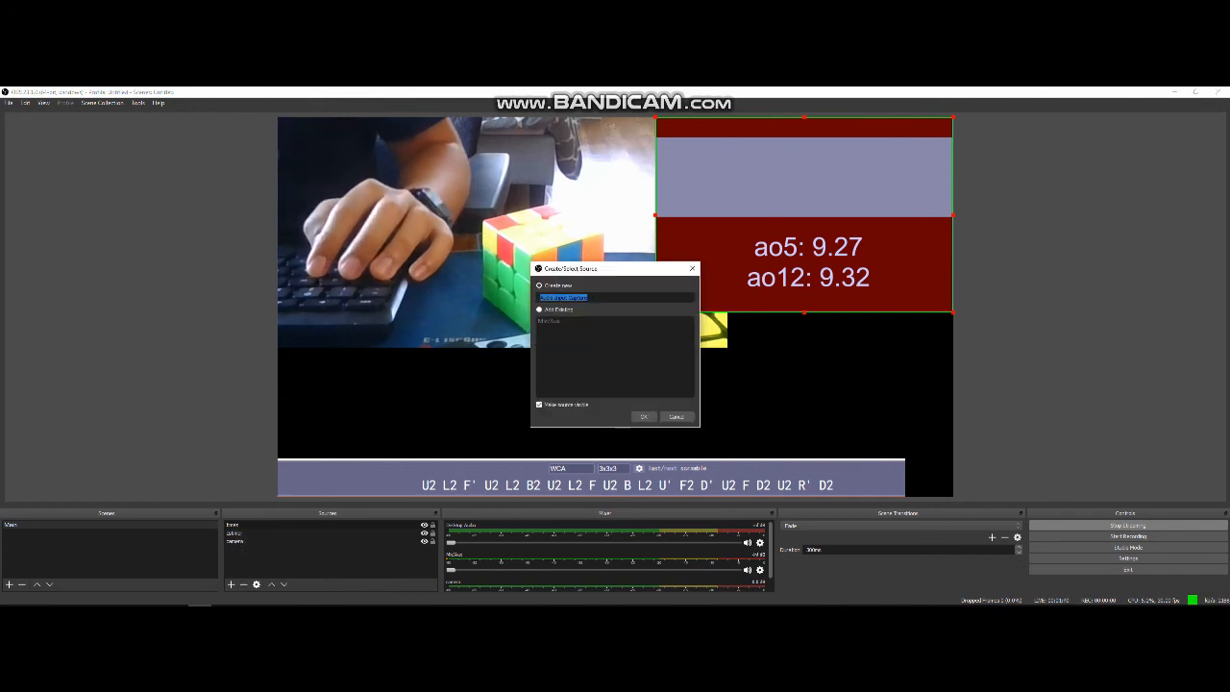
{"action": "type", "text": "audio"}
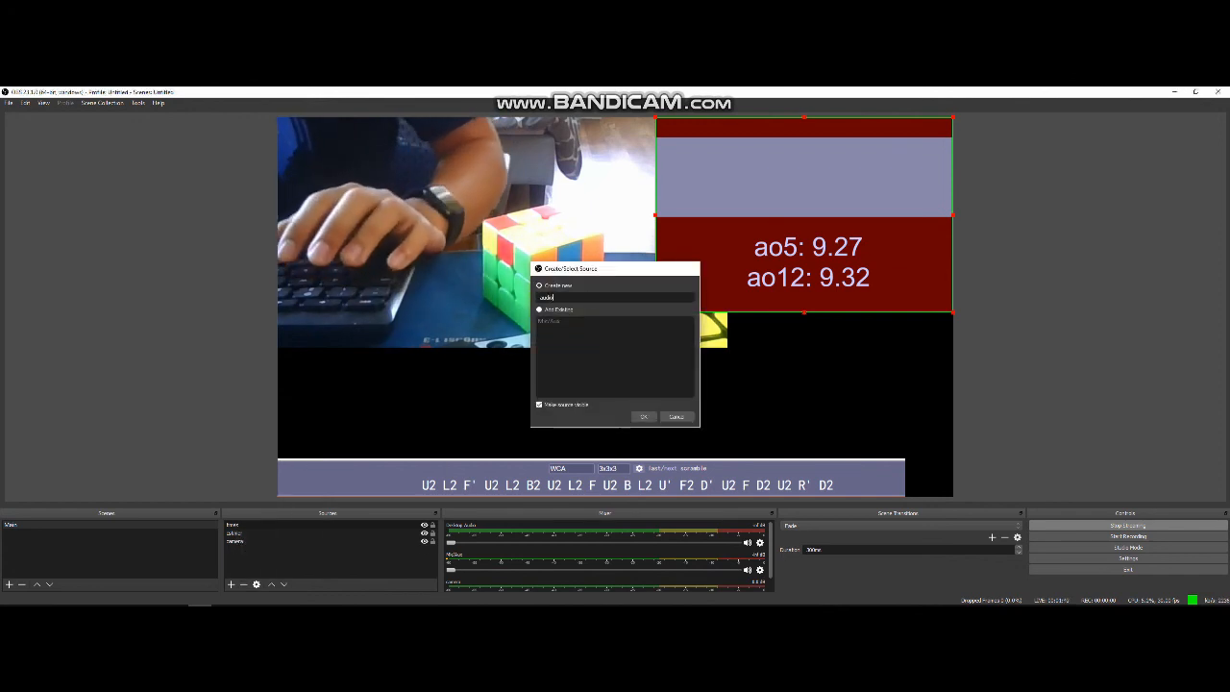
{"action": "key", "text": "Return"}
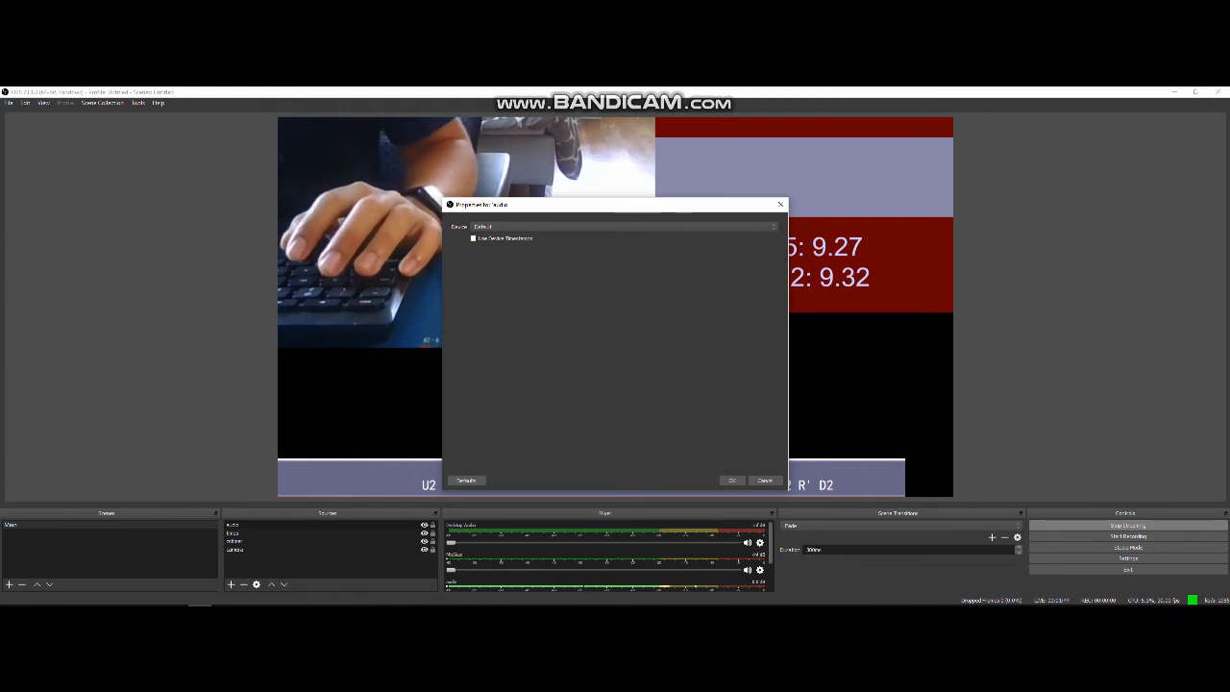
{"action": "left_click", "coordinate": [623, 227]}
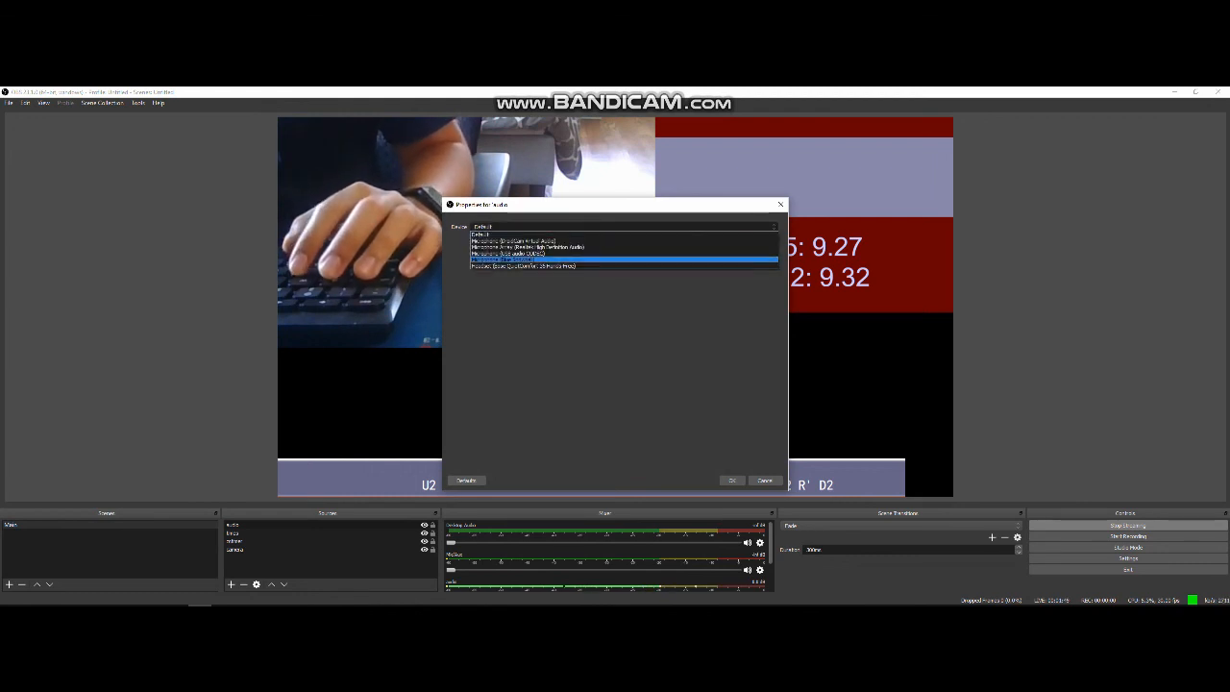
{"action": "left_click", "coordinate": [732, 480]}
{"action": "left_click", "coordinate": [733, 480]}
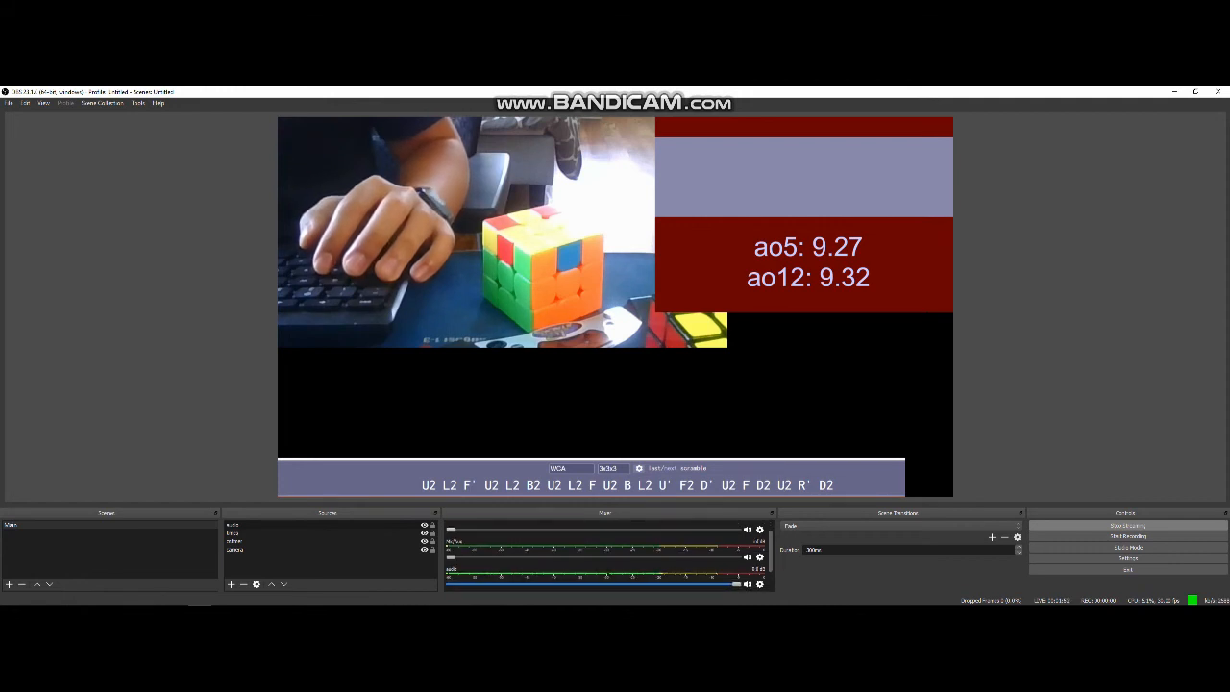
Raise the Mic/Aux volume in the audio mixer to about the middle of its range
{"action": "left_click", "coordinate": [589, 558]}
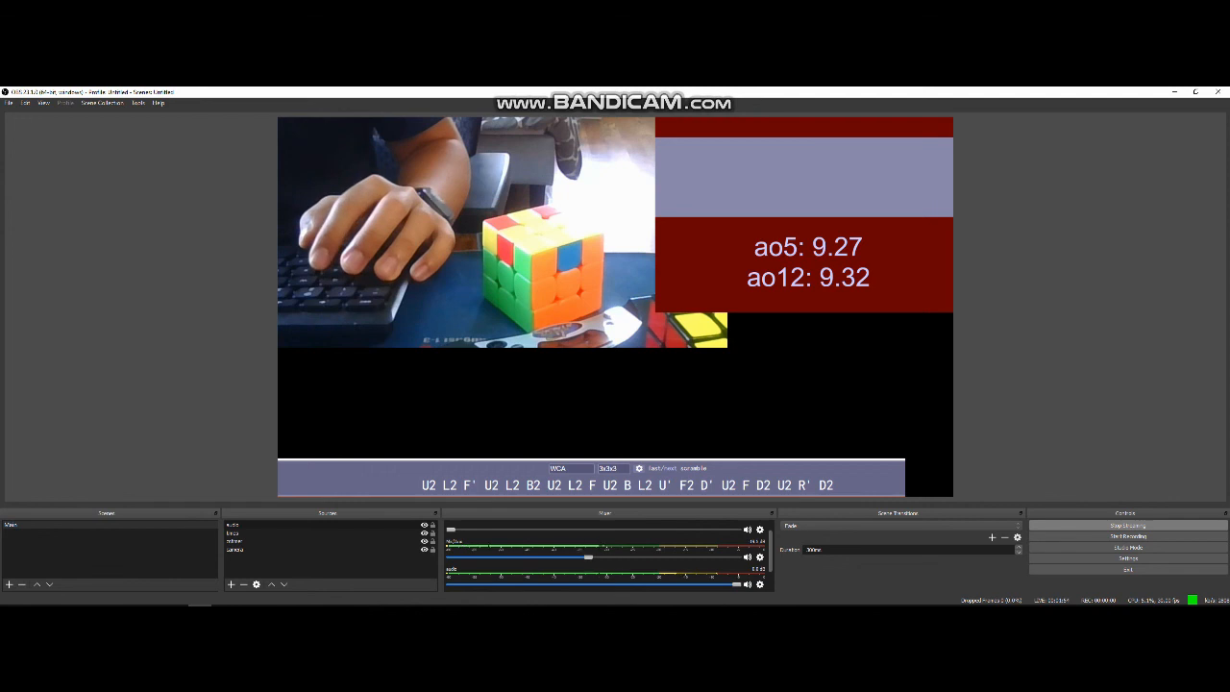